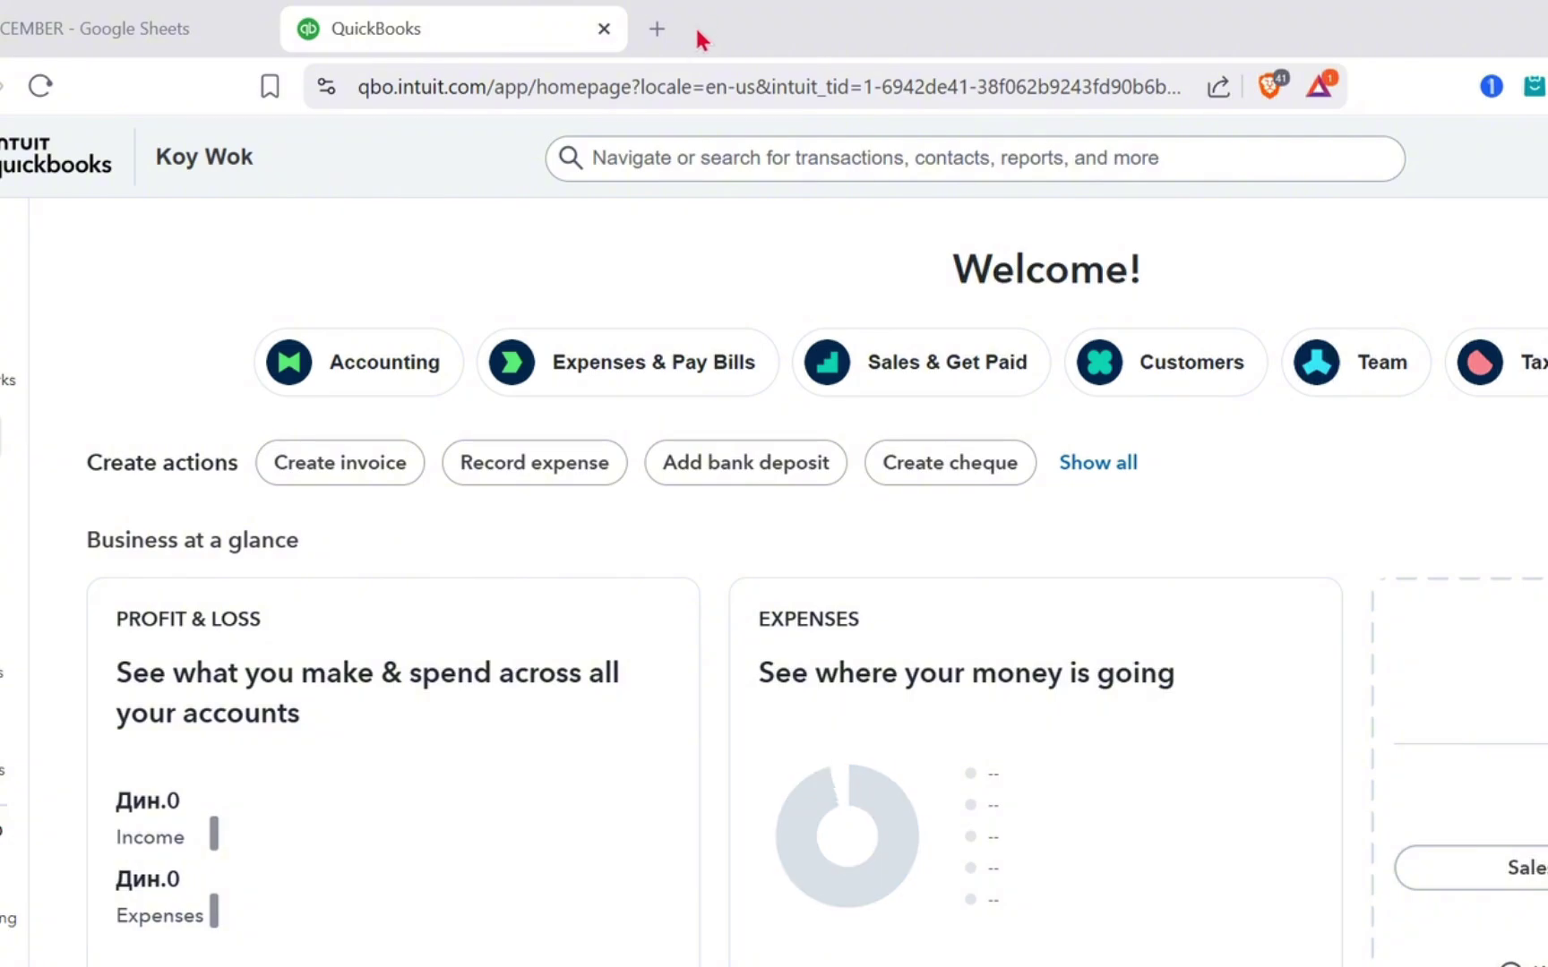
Load quickbooks.intuit.com/ph/ in a new Brave tab.
click(657, 30)
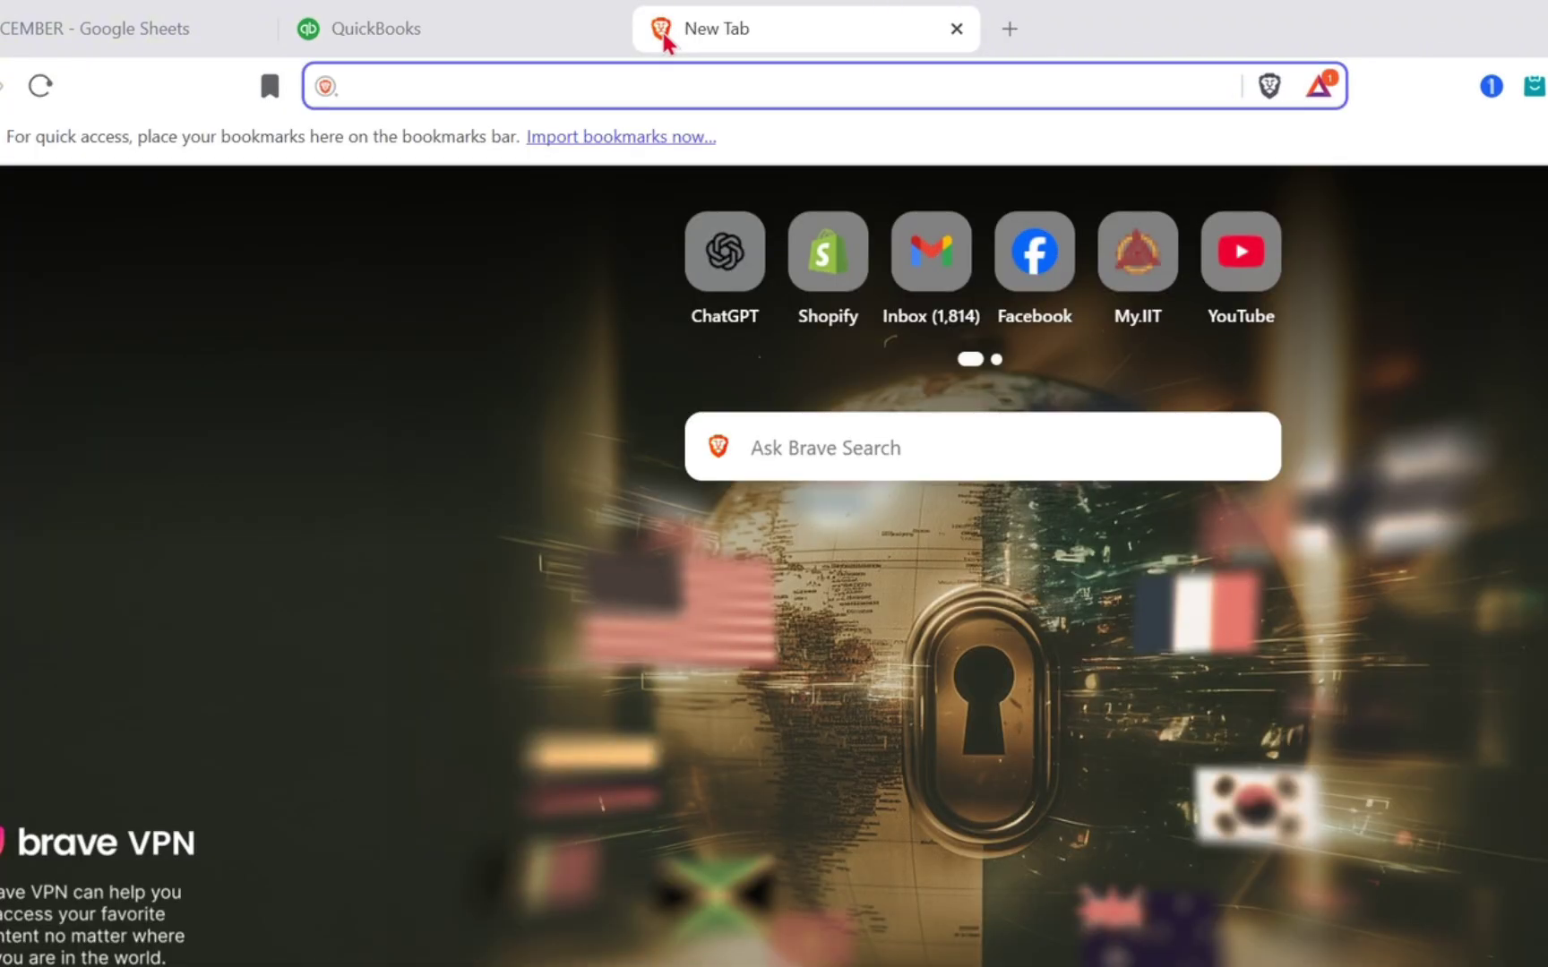
text(qu)
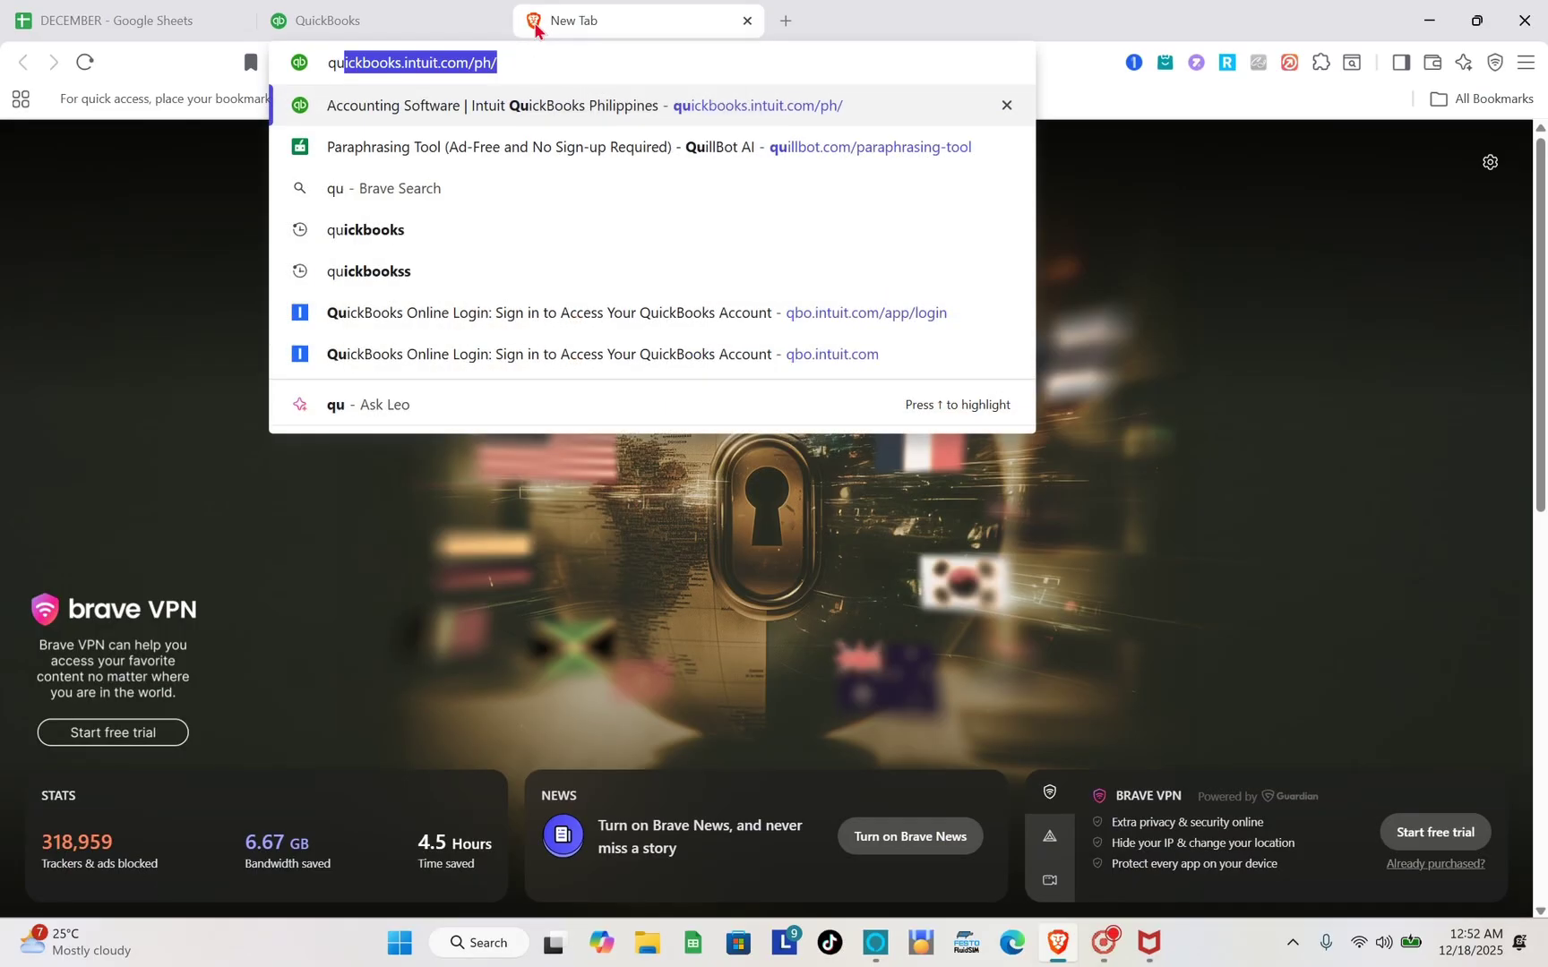
key(Return)
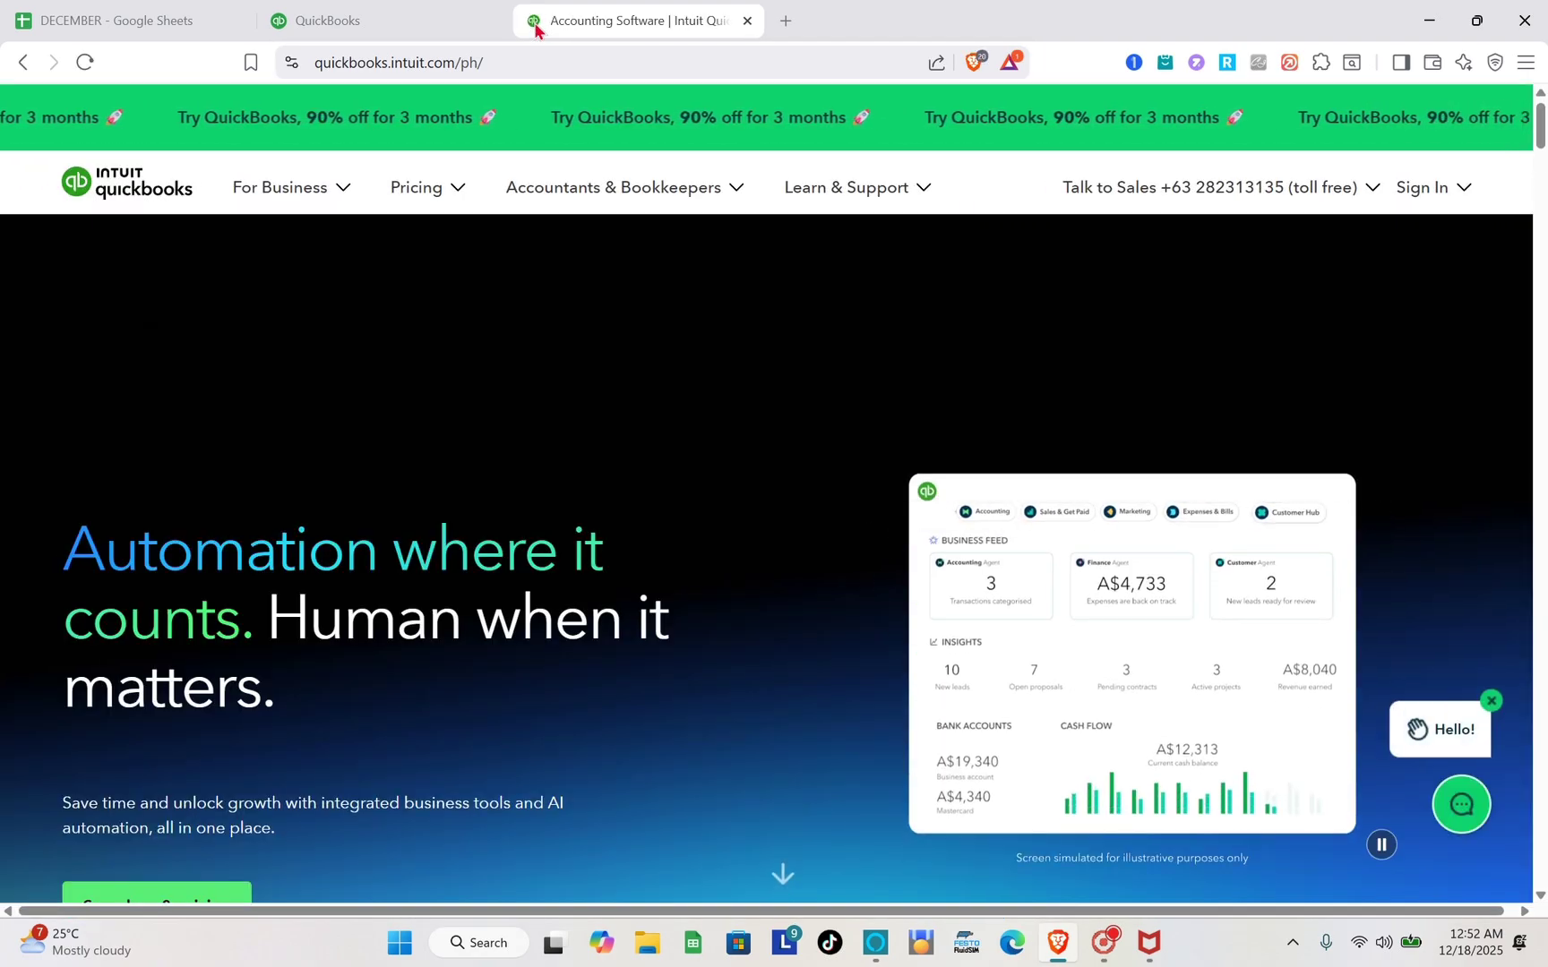
Go to Pricing > Small Business and browse the Simple Start, Essentials, Plus and Advanced plans.
scroll(240, 158, down, 1)
mouse_move(443, 207)
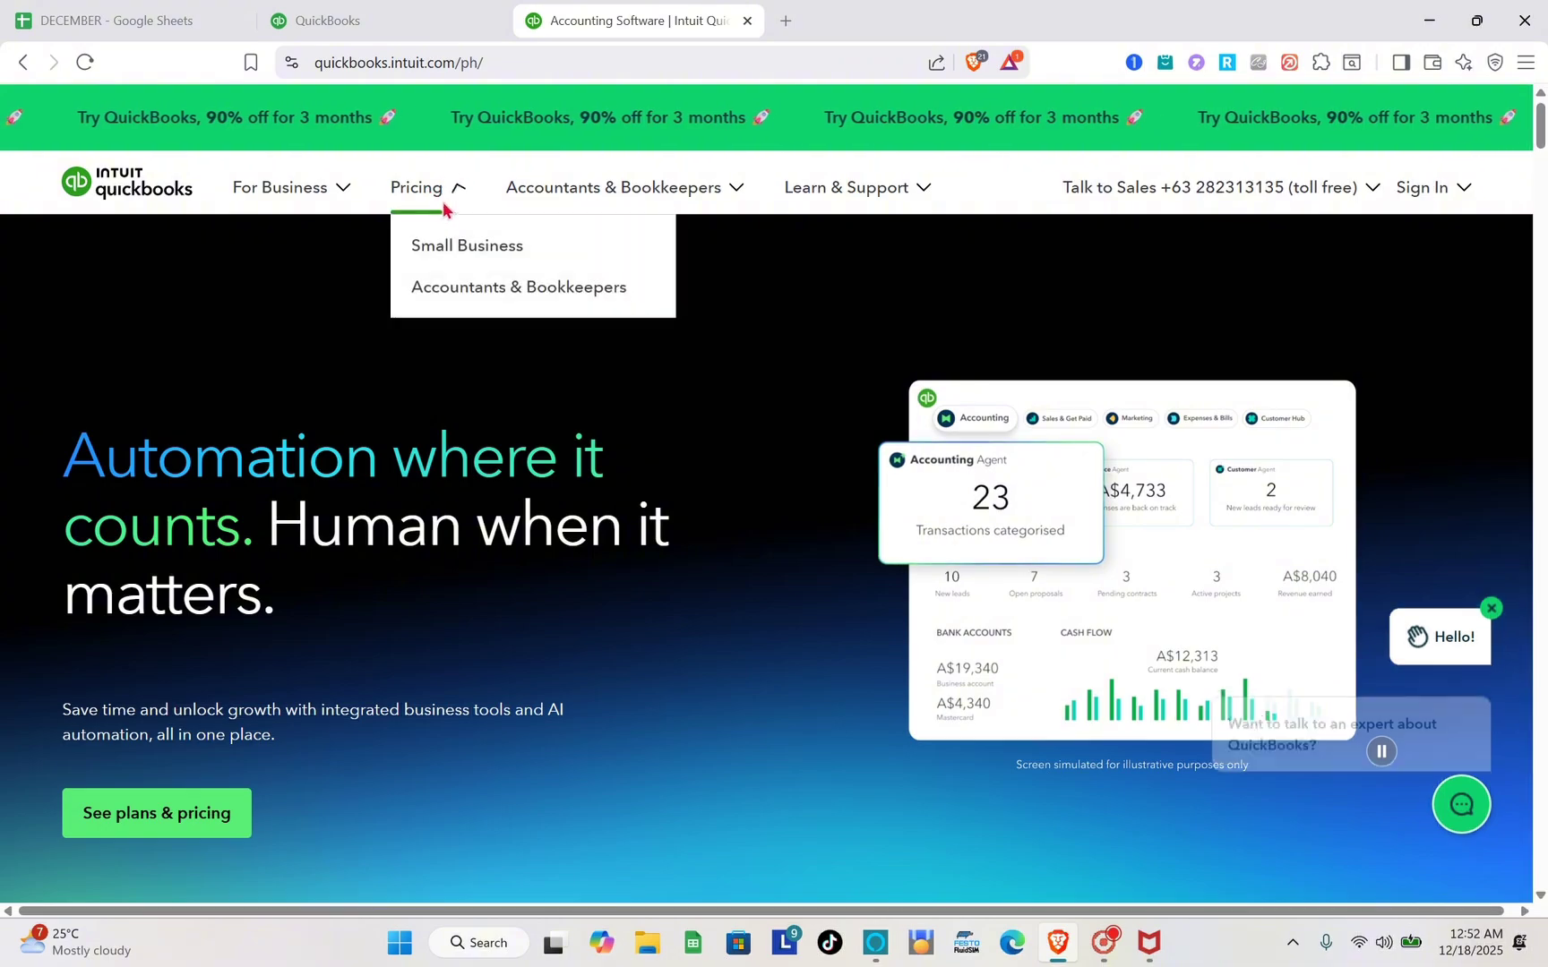
click(451, 254)
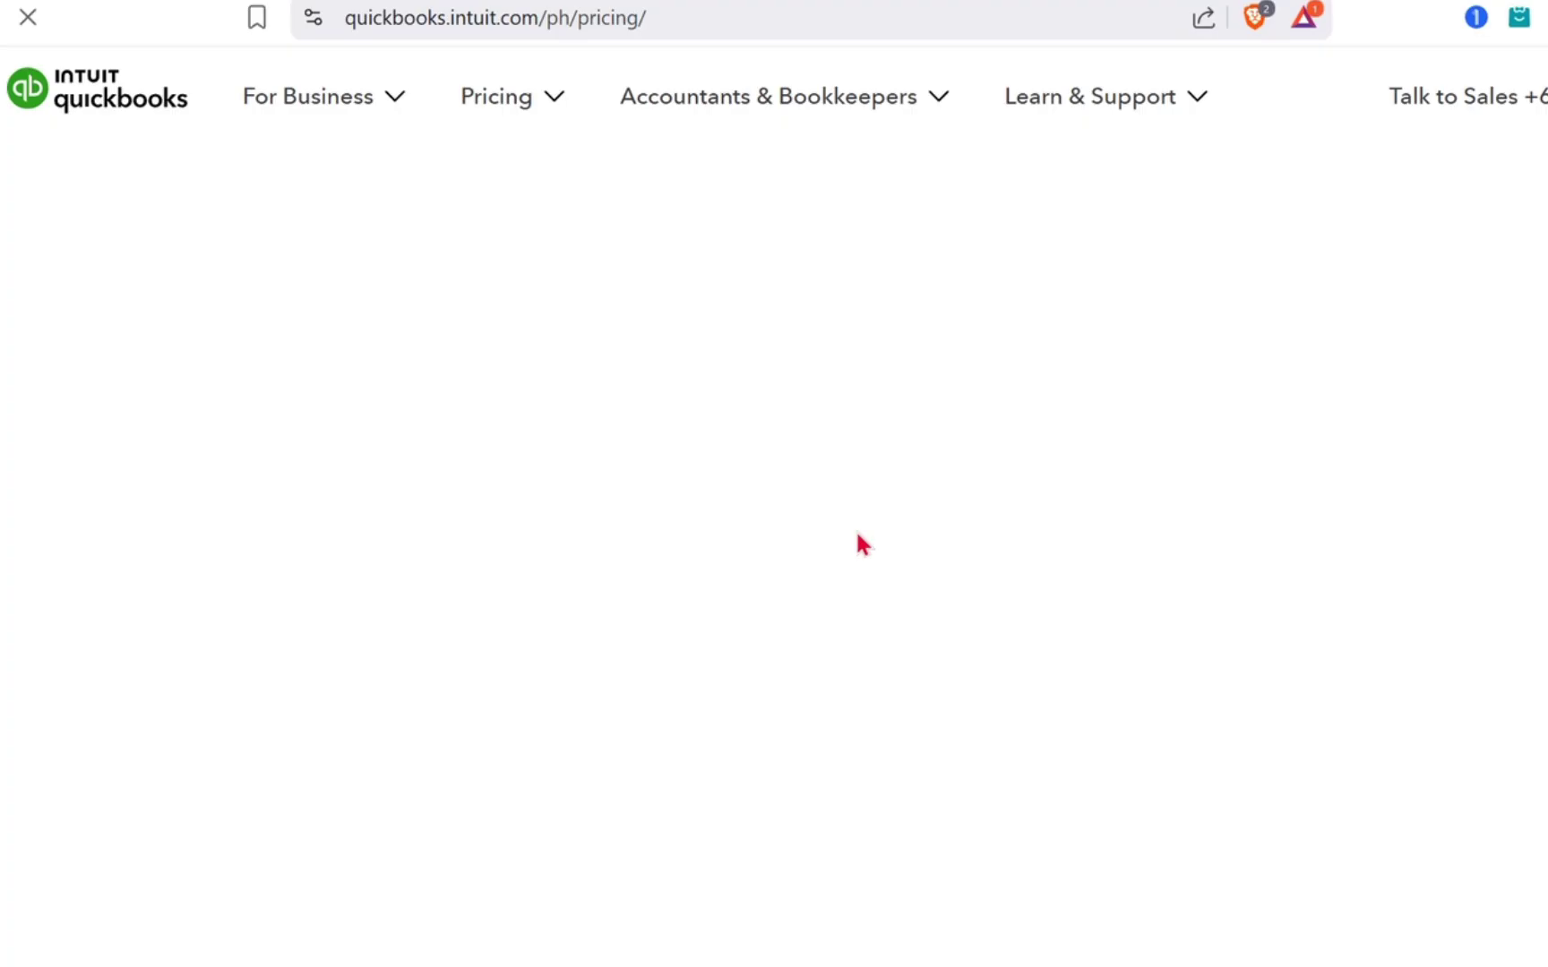
scroll(894, 677, down, 5)
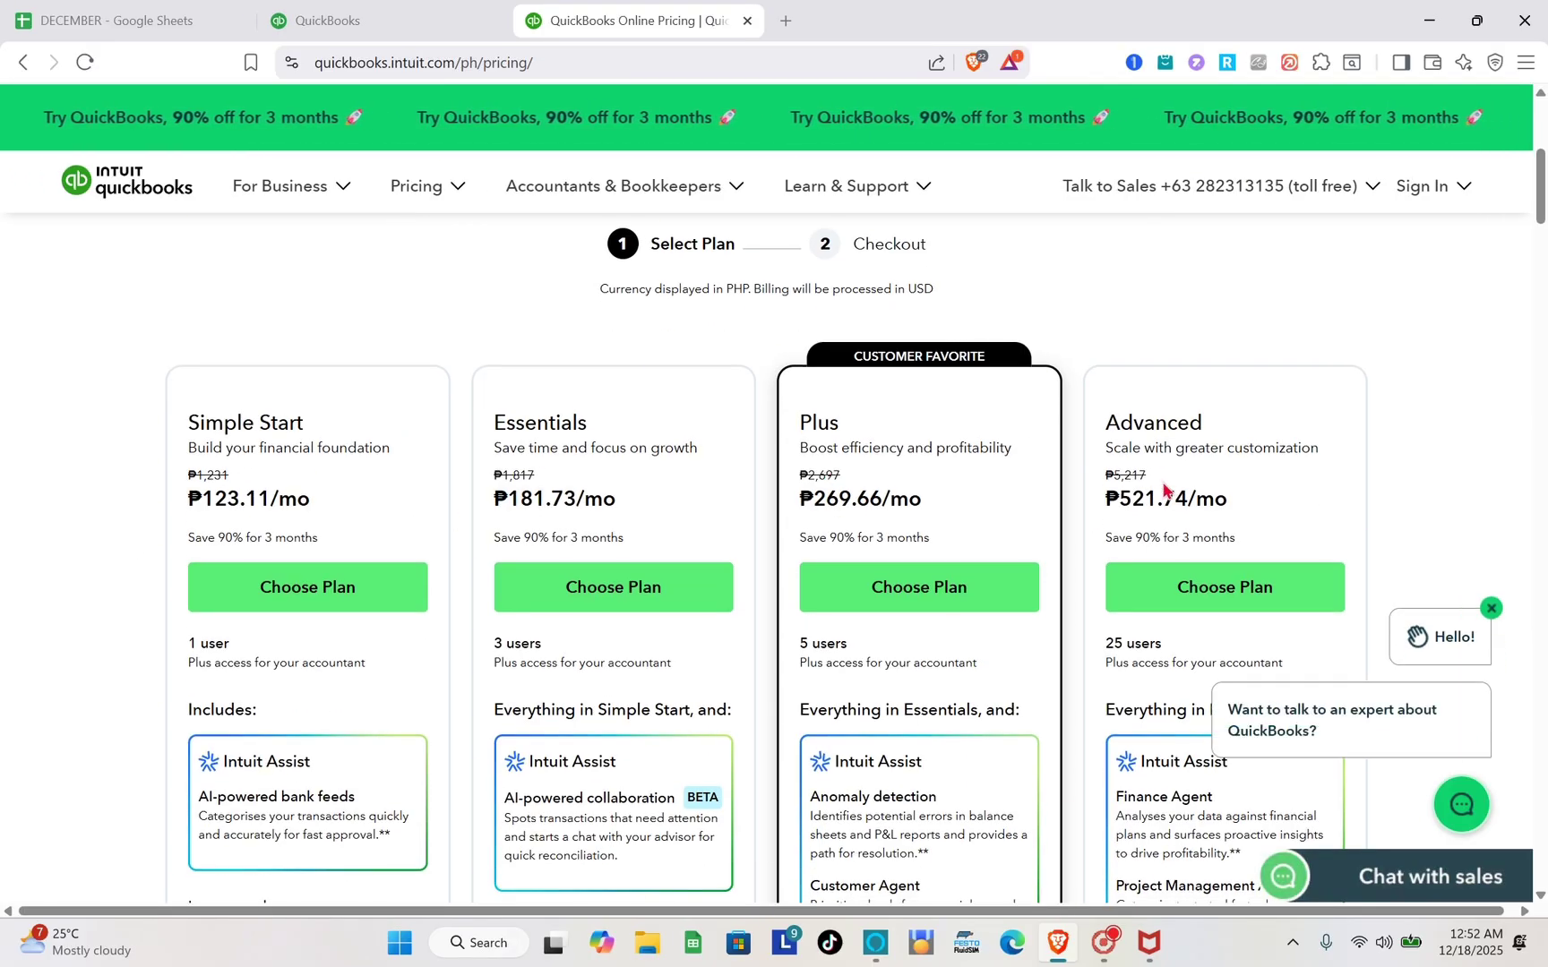
scroll(1165, 488, up, 5)
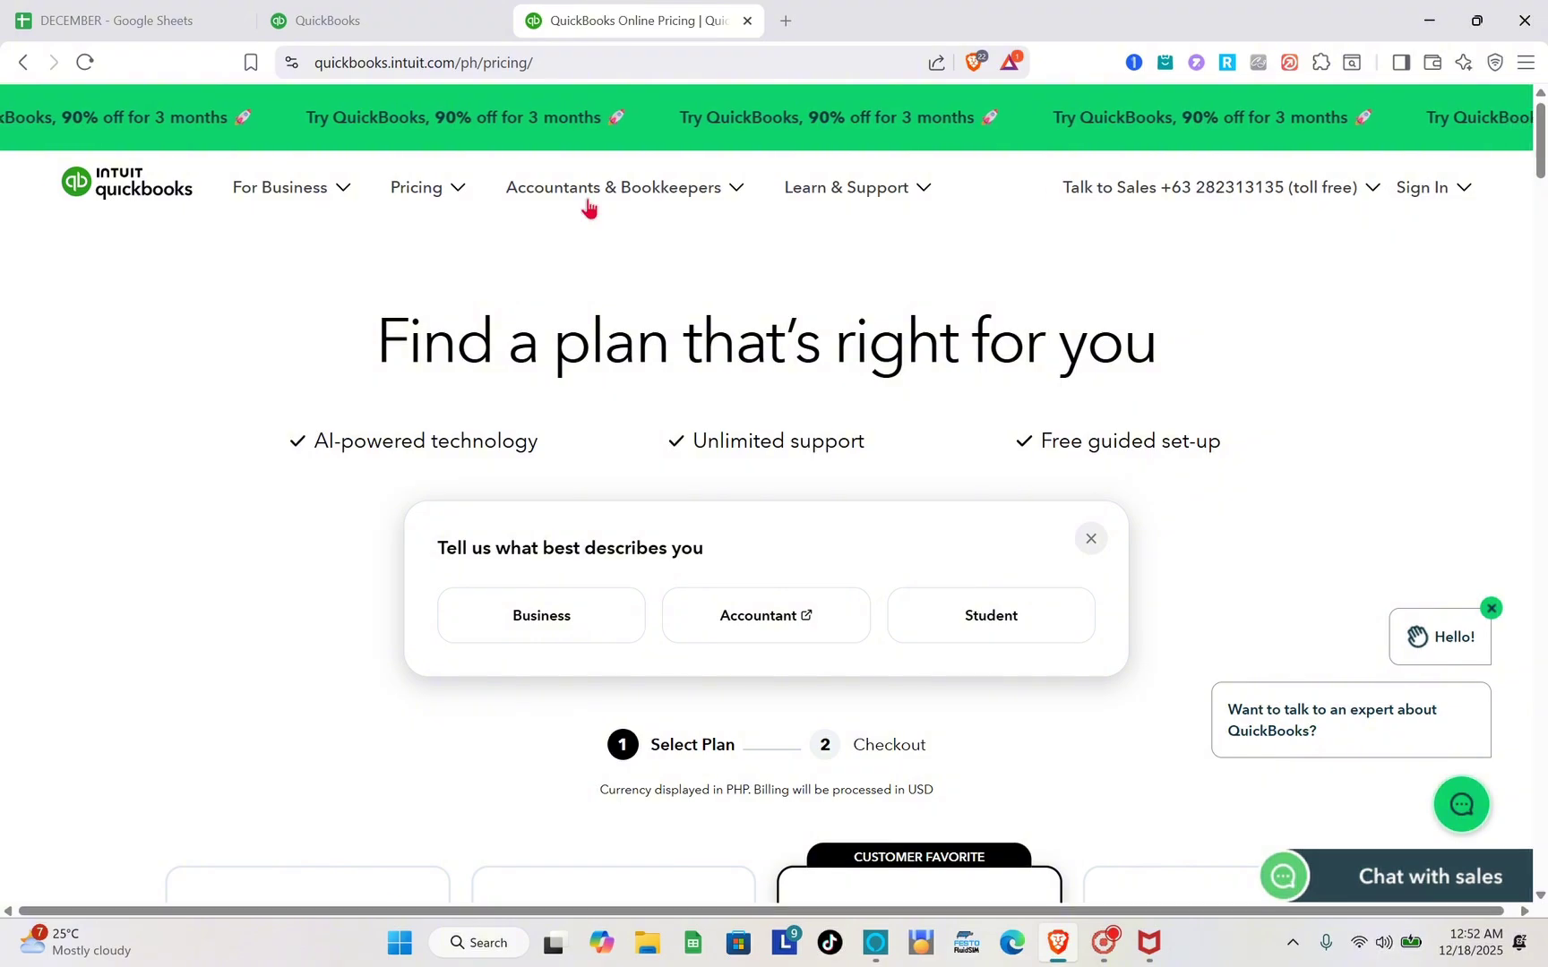
Go to Pricing > Accountants & Bookkeepers and browse the QuickBooks Online Accountant page.
mouse_move(442, 195)
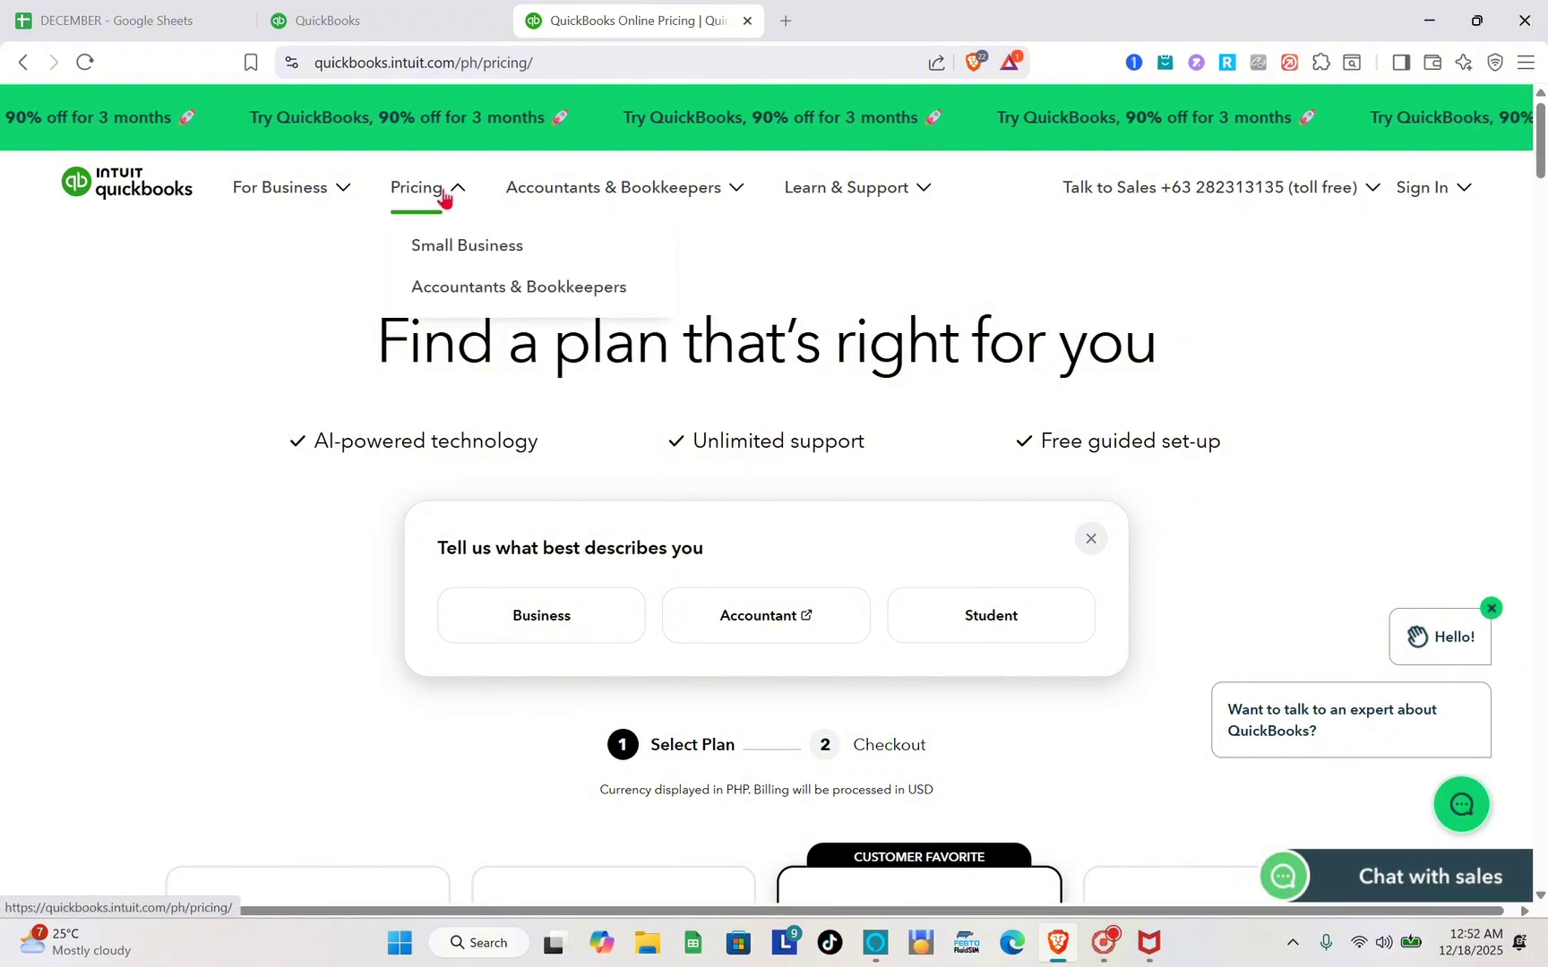
click(486, 291)
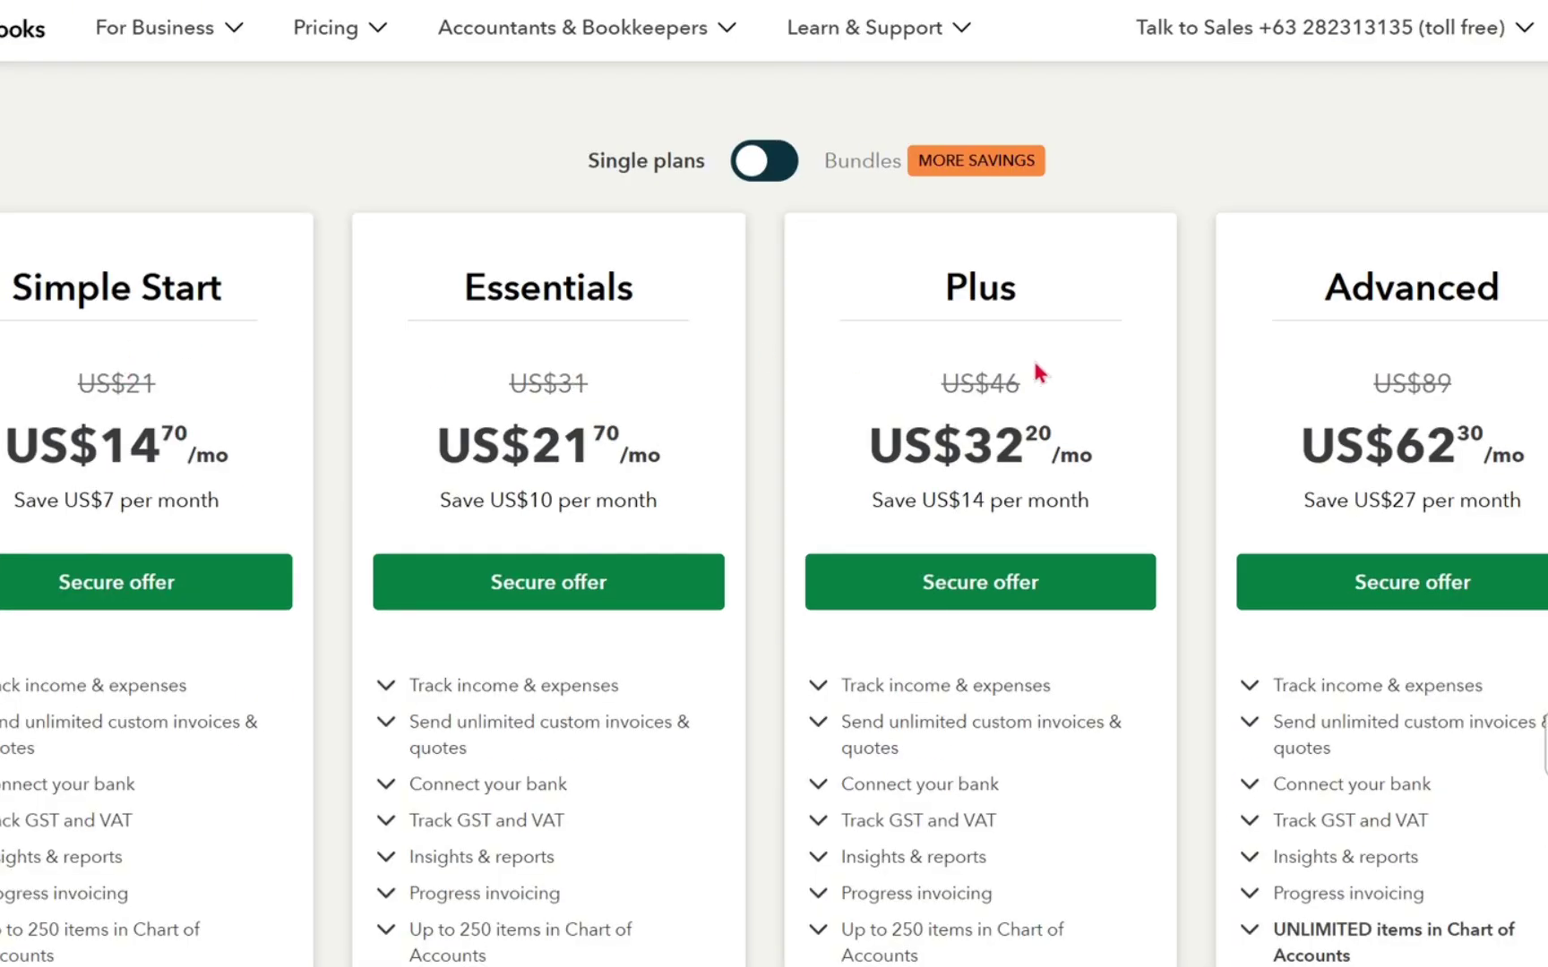
scroll(931, 451, down, 2)
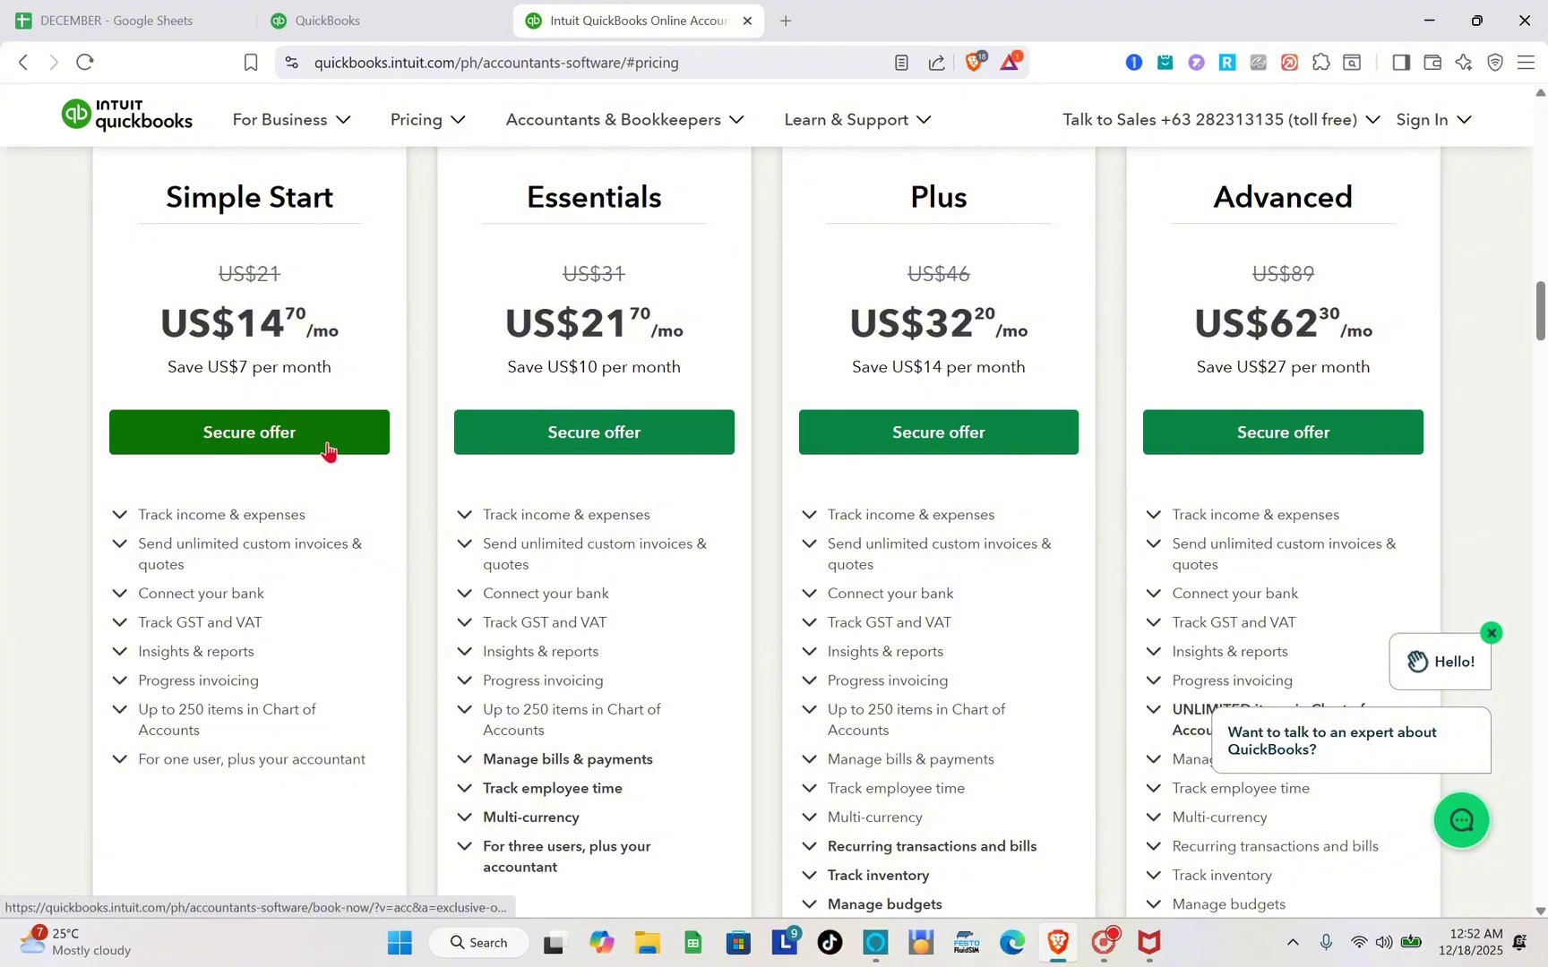
scroll(807, 403, up, 15)
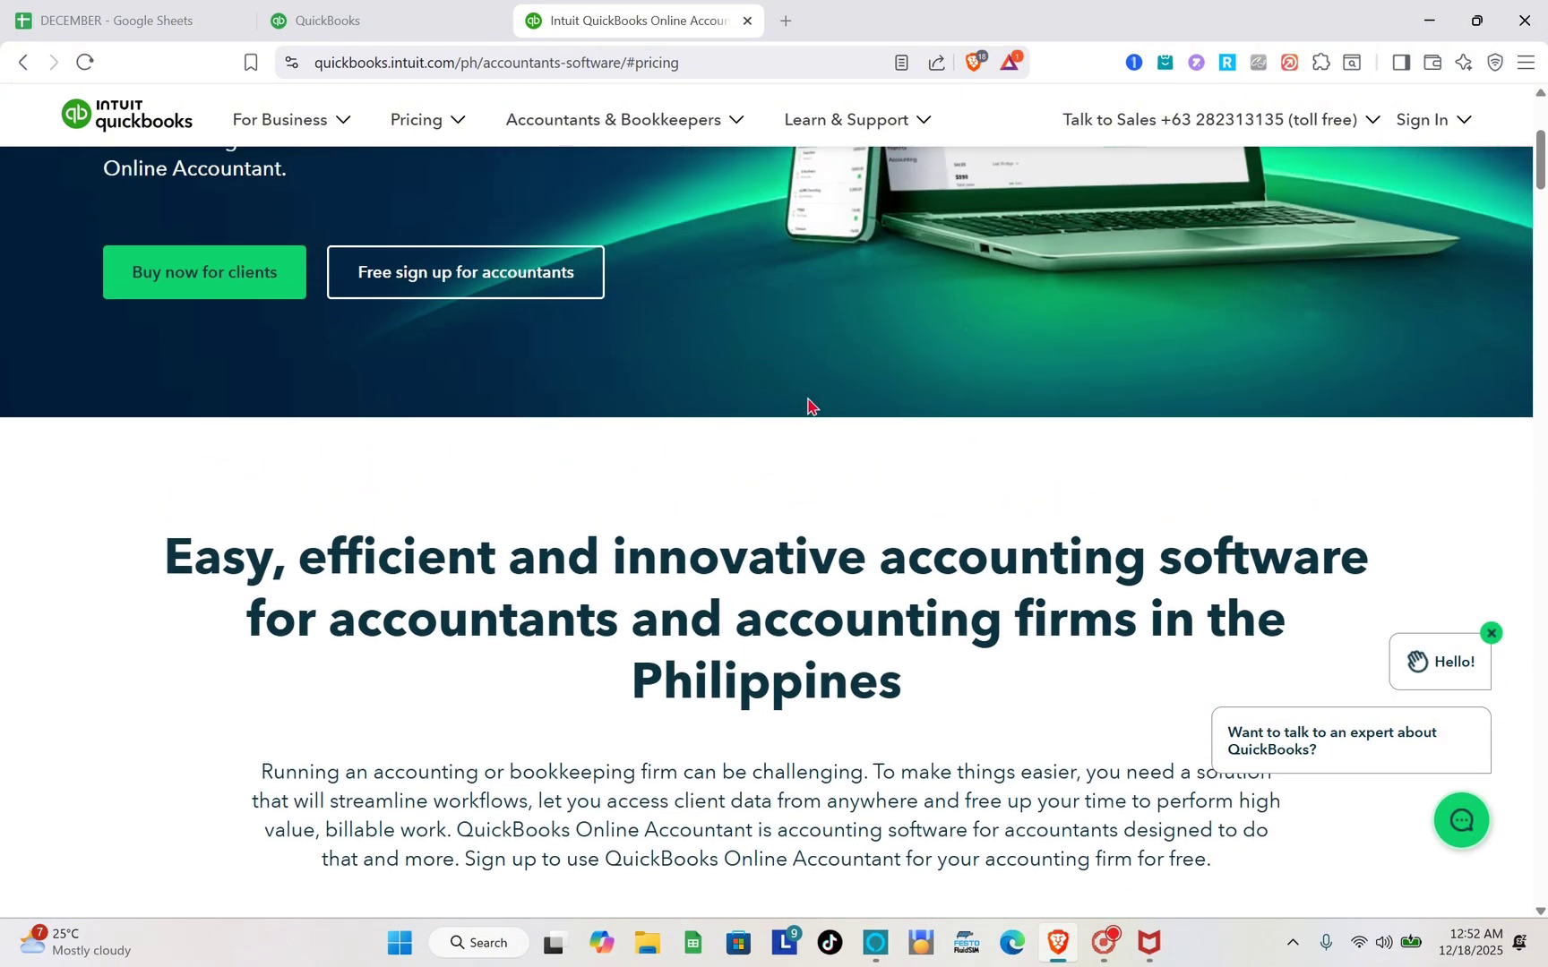
mouse_move(1446, 134)
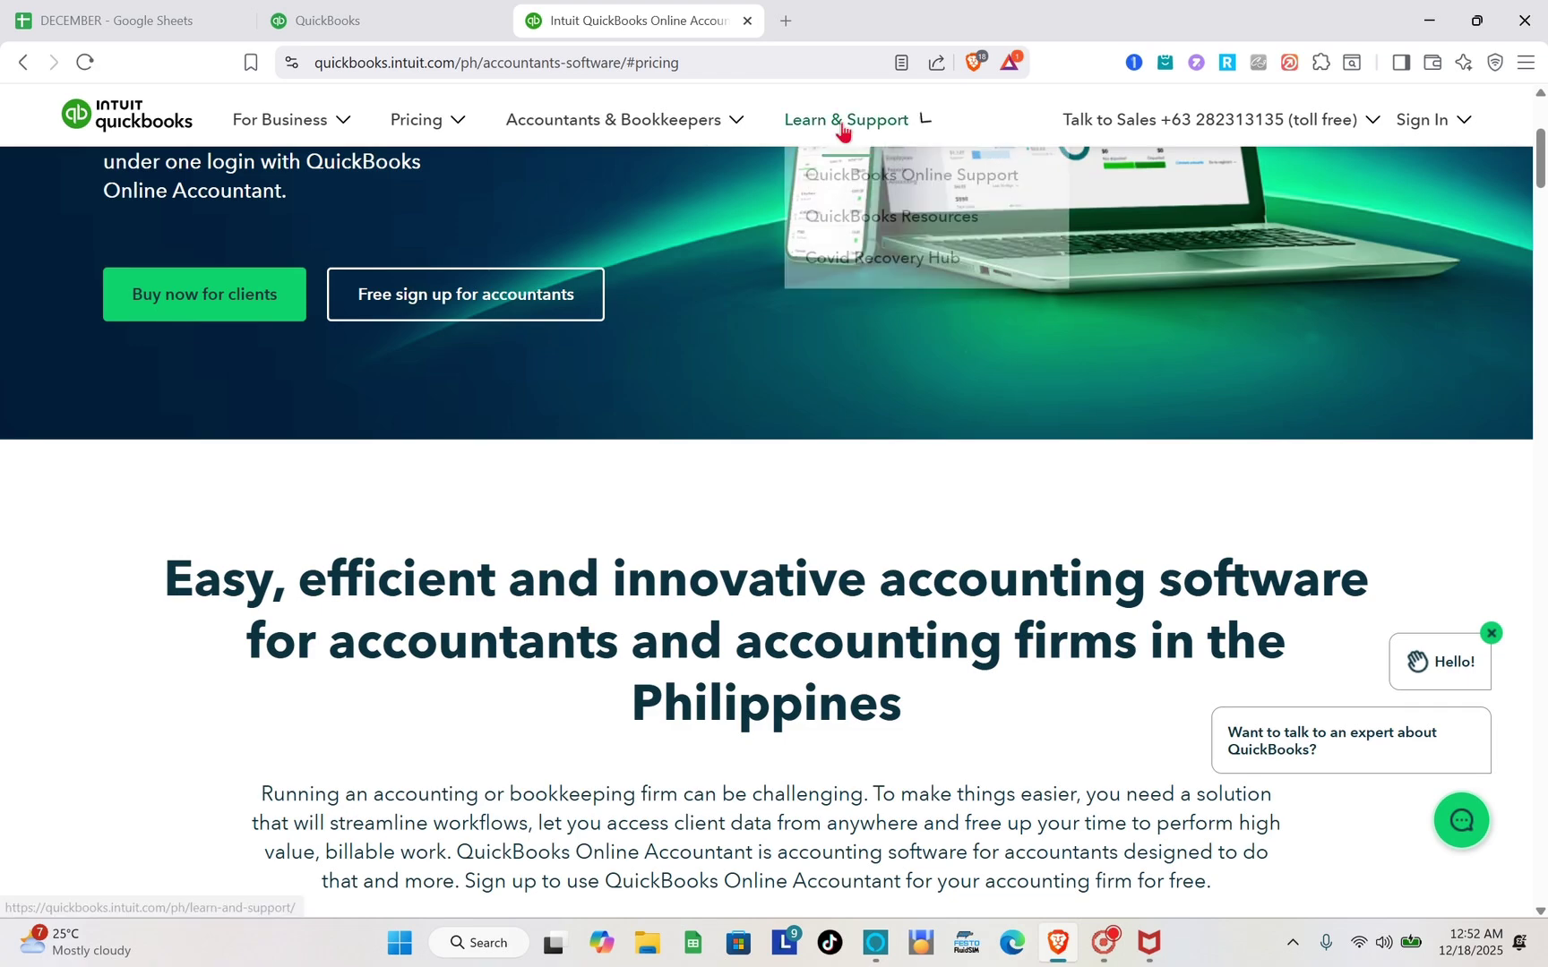
Close the website tab and look over the QuickBooks Online Welcome homepage.
click(748, 21)
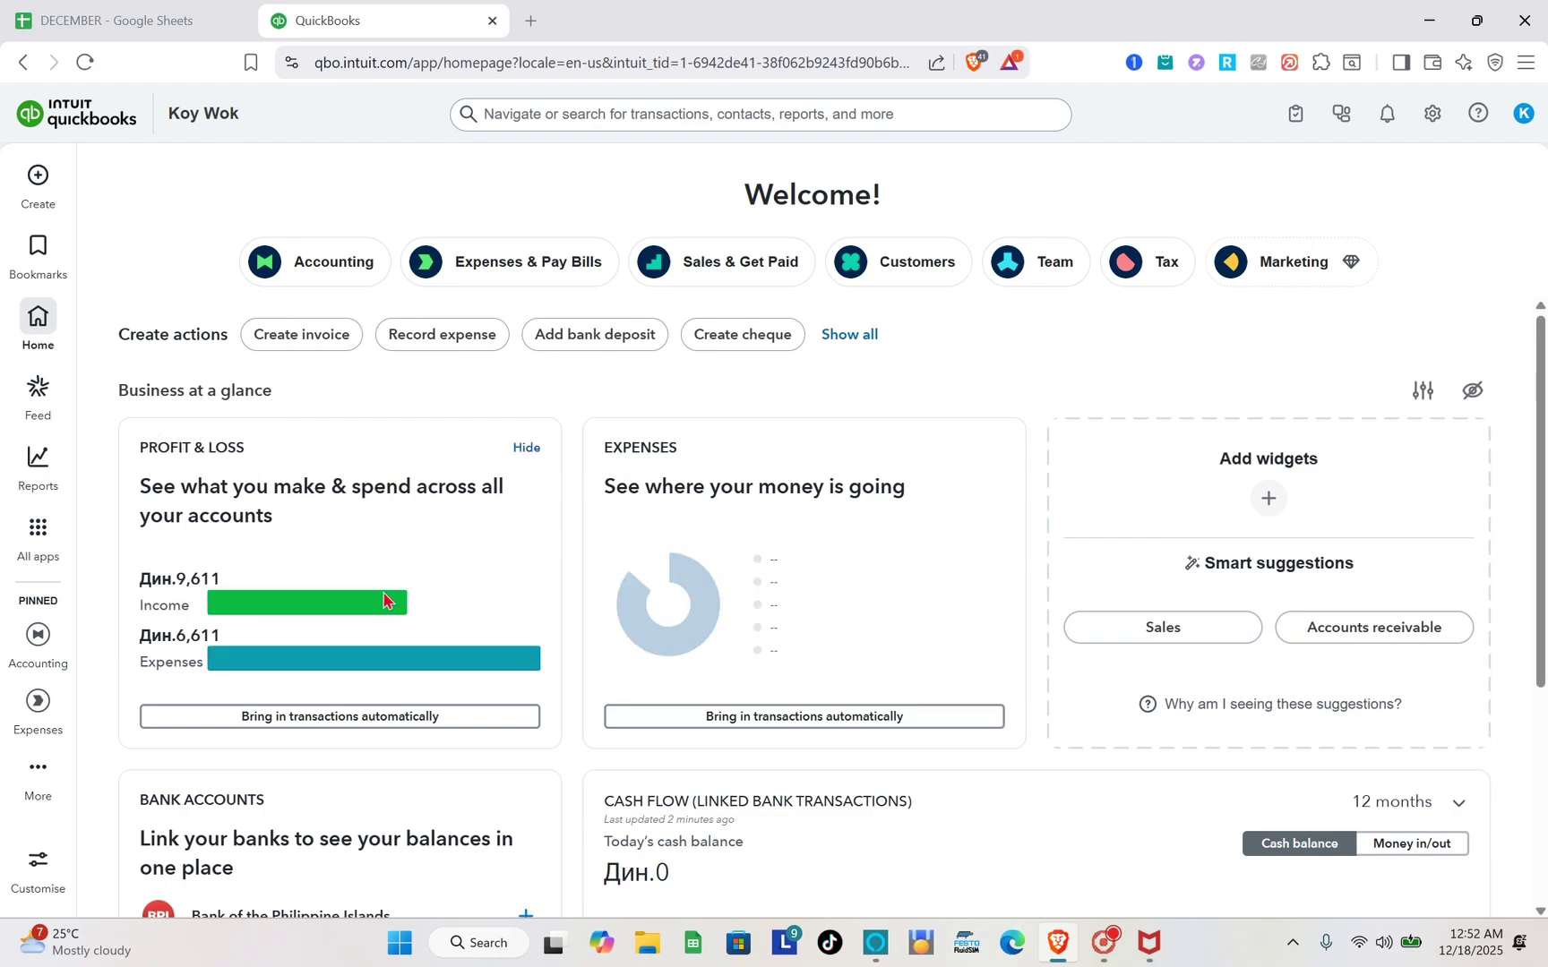
scroll(383, 591, down, 2)
scroll(663, 650, down, 2)
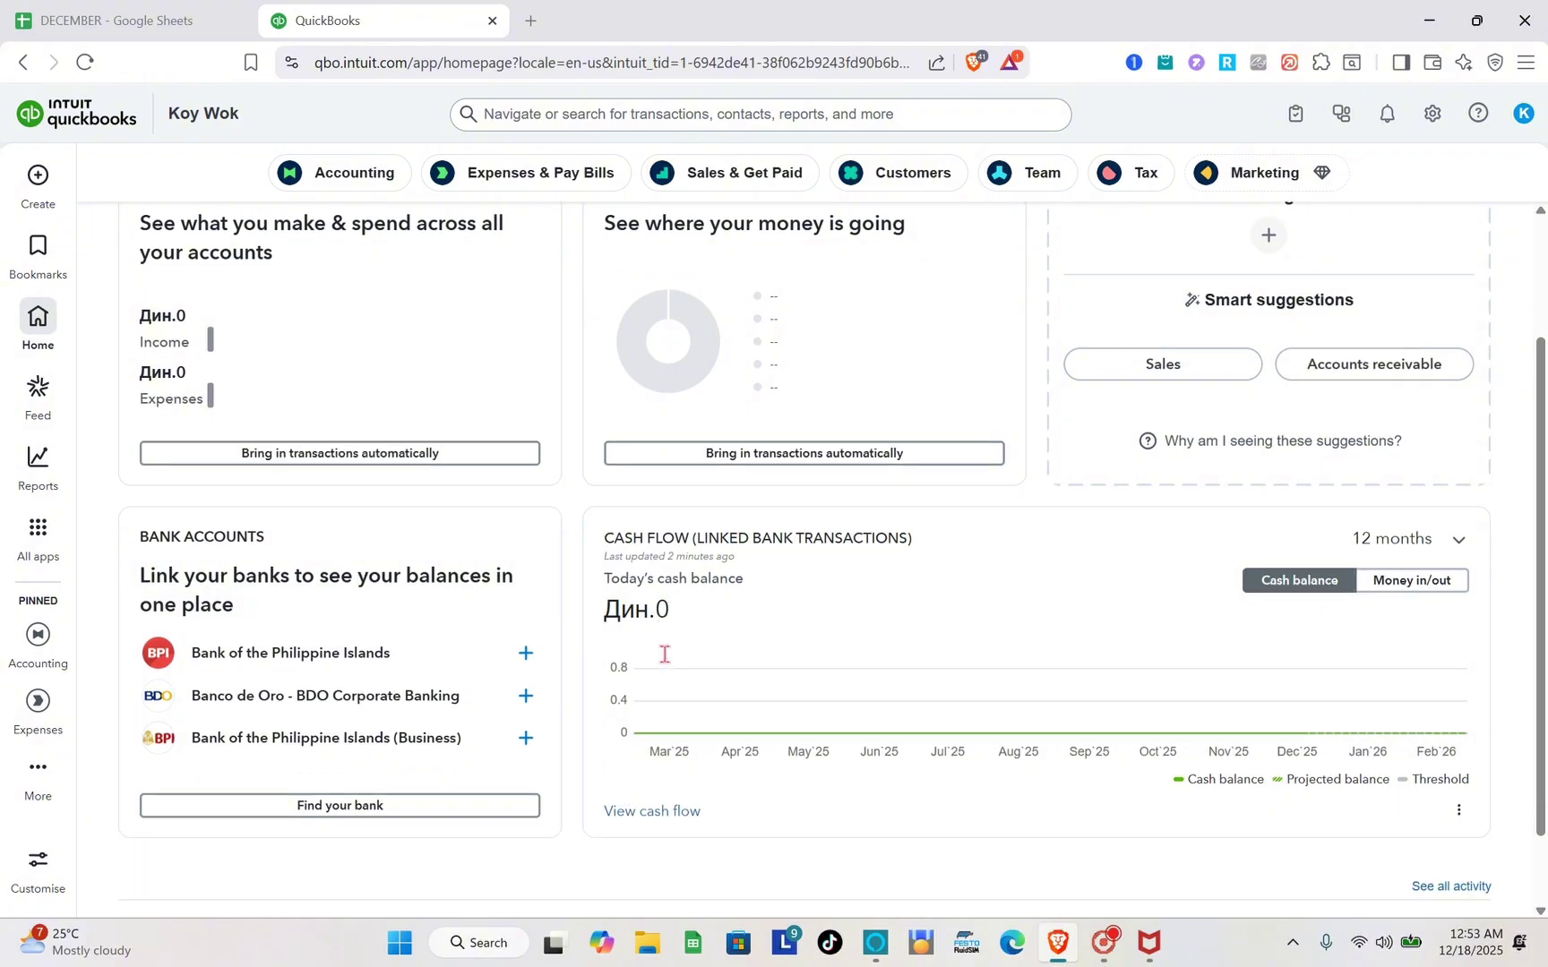
scroll(664, 662, up, 5)
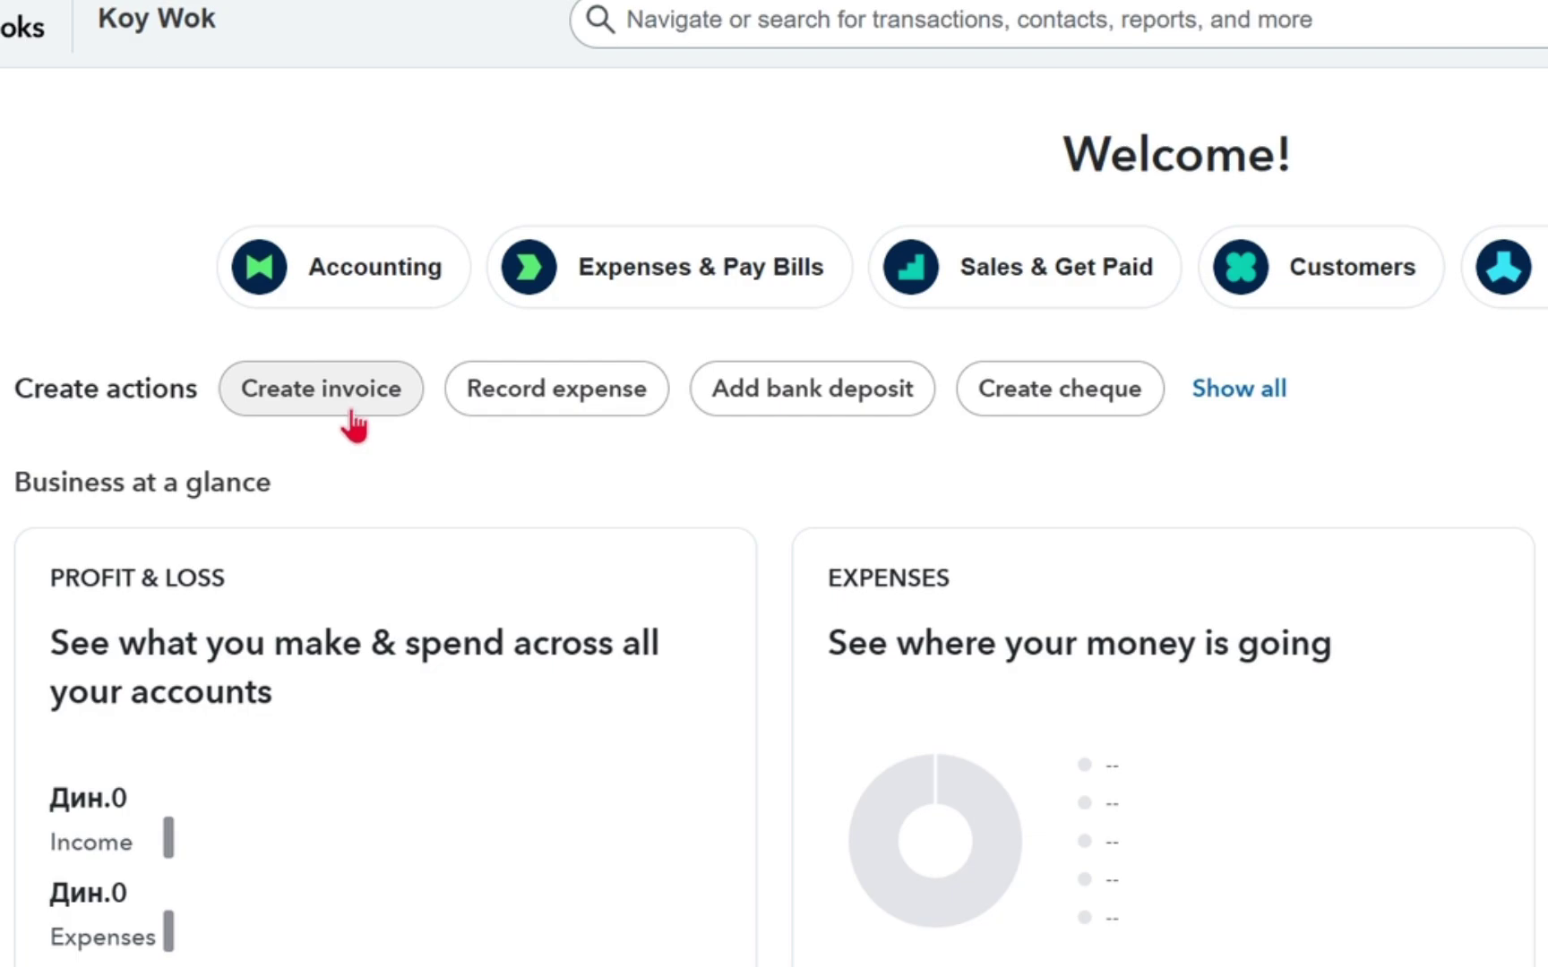
Create invoice no.1001 and choose + Add new in its Customer dropdown.
click(351, 410)
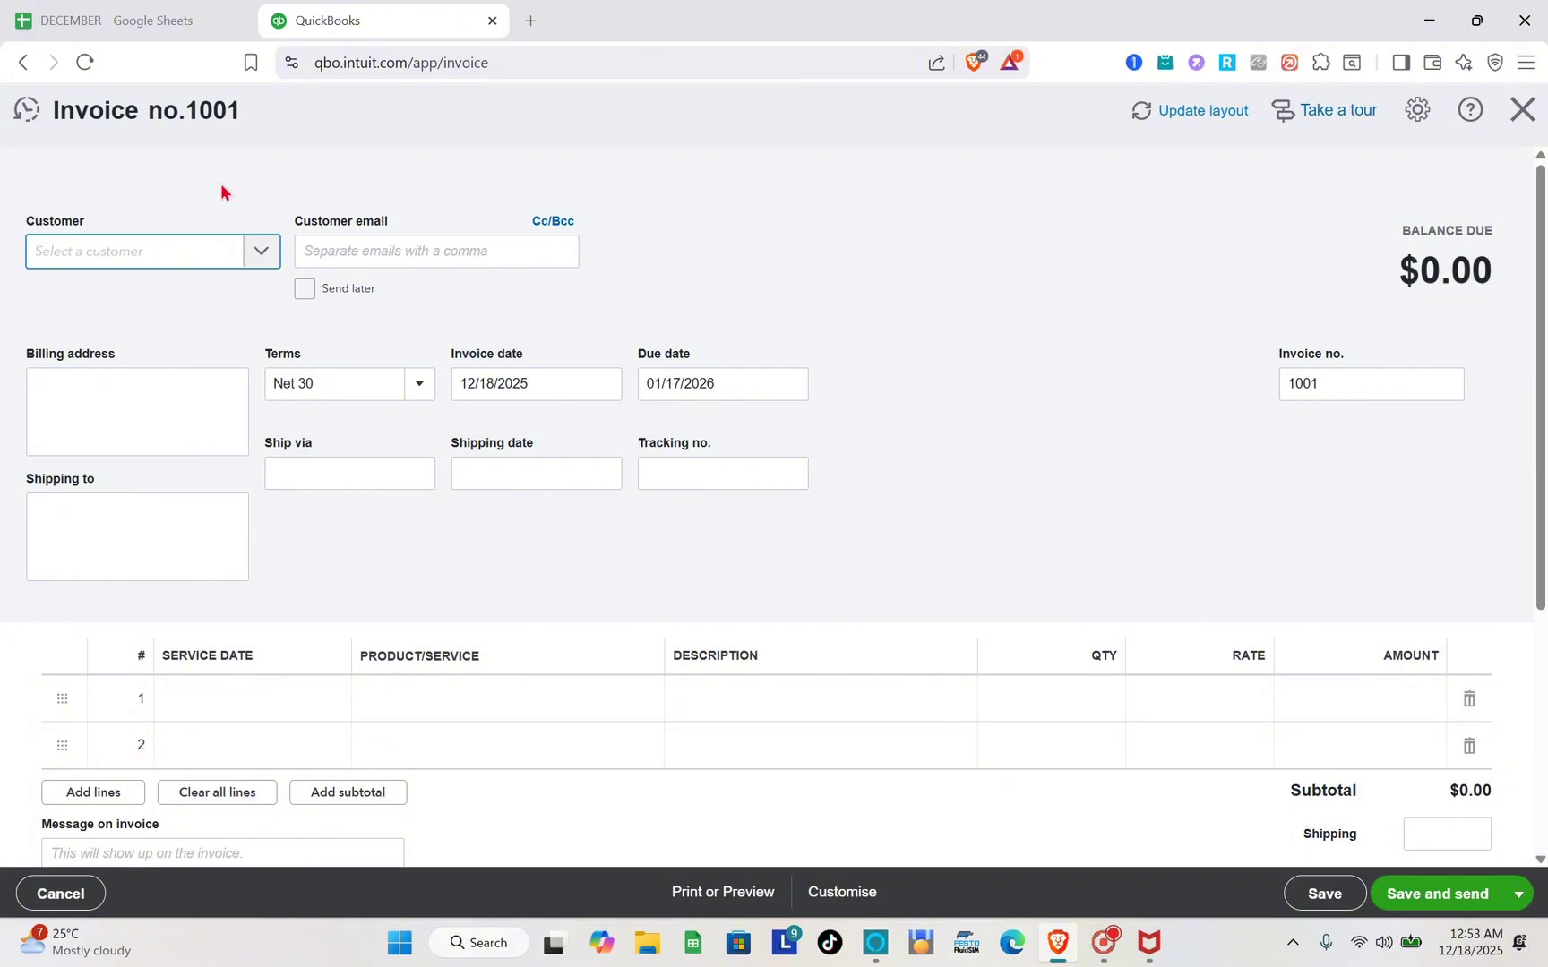
click(255, 252)
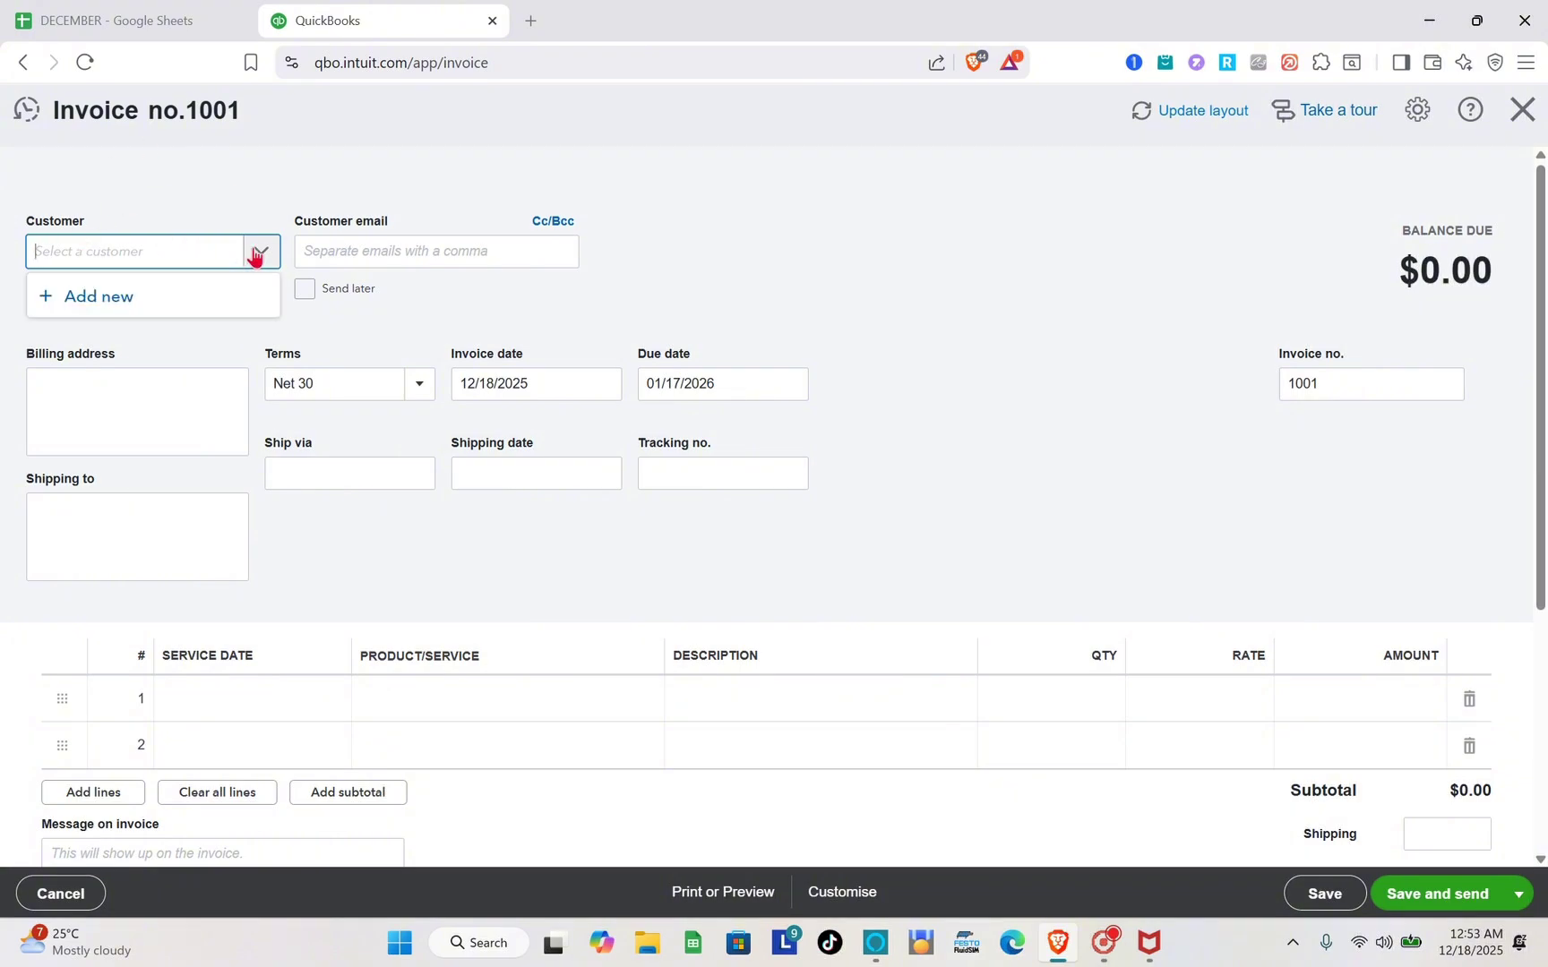
click(112, 304)
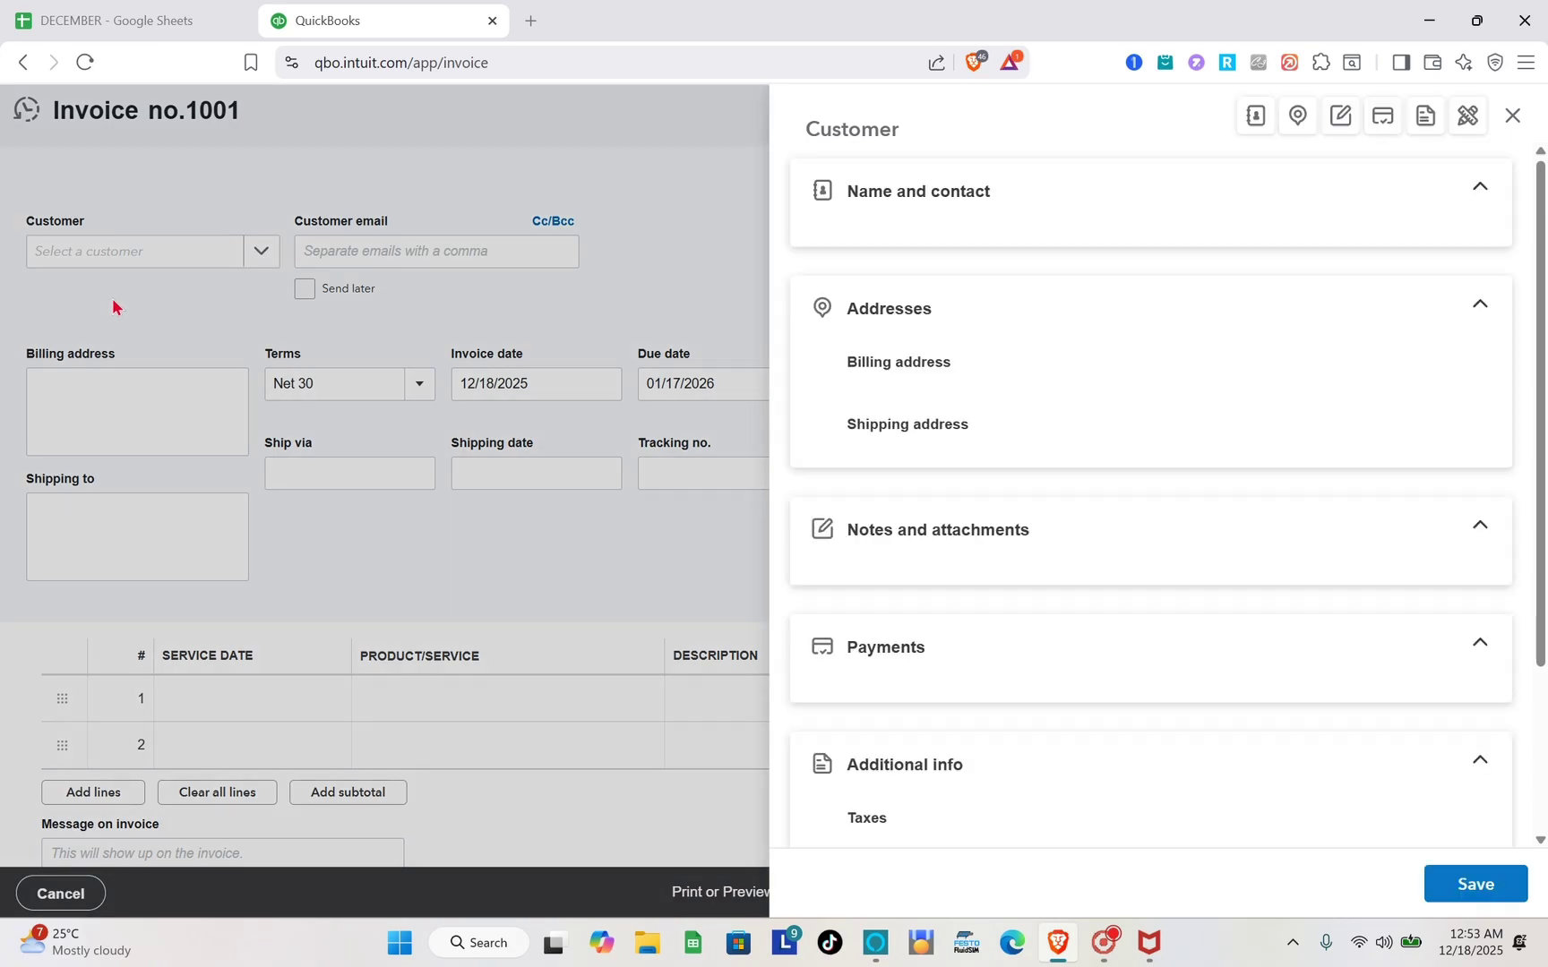
Enter the new customer's first, middle and last name, company name and the start of their e-mail.
click(903, 288)
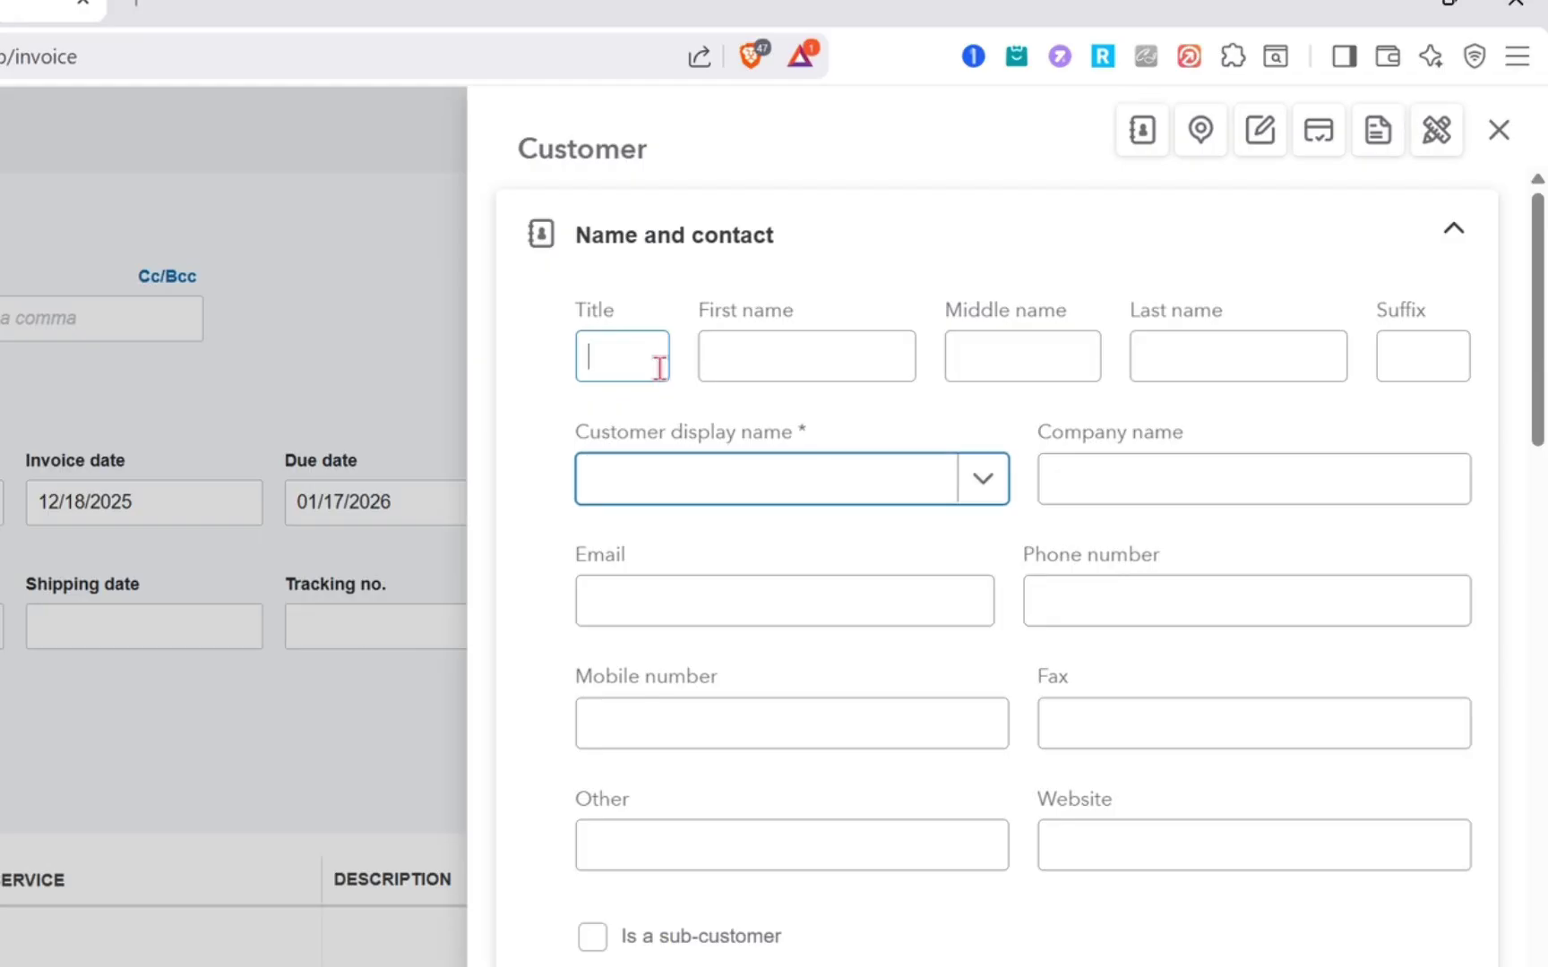
click(907, 287)
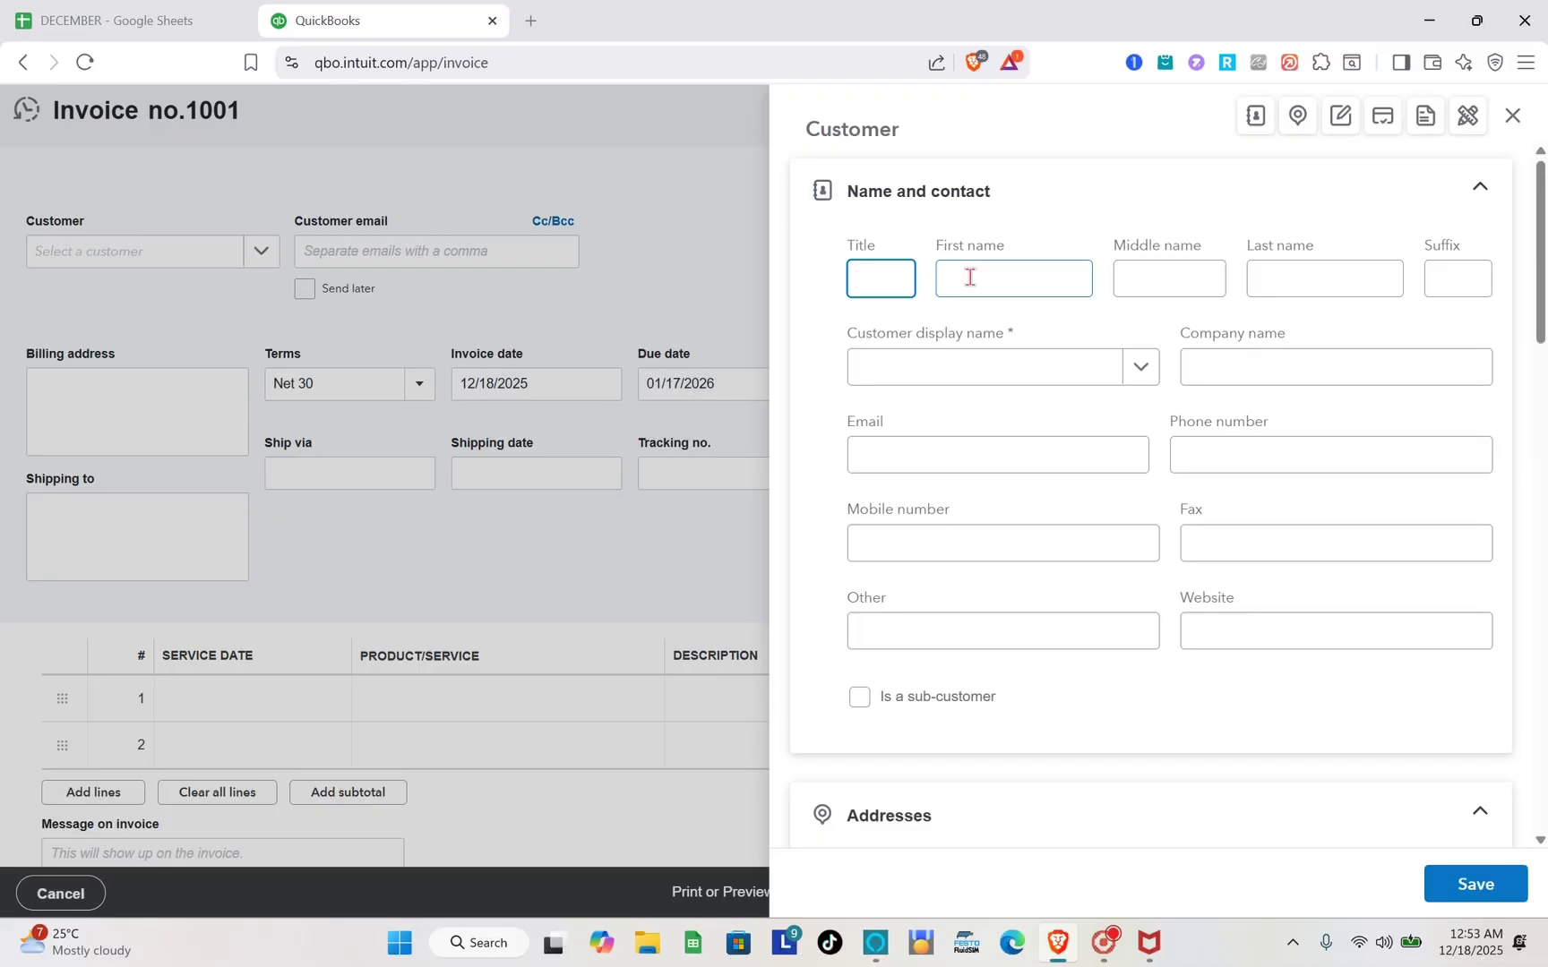
click(969, 277)
text(ktu)
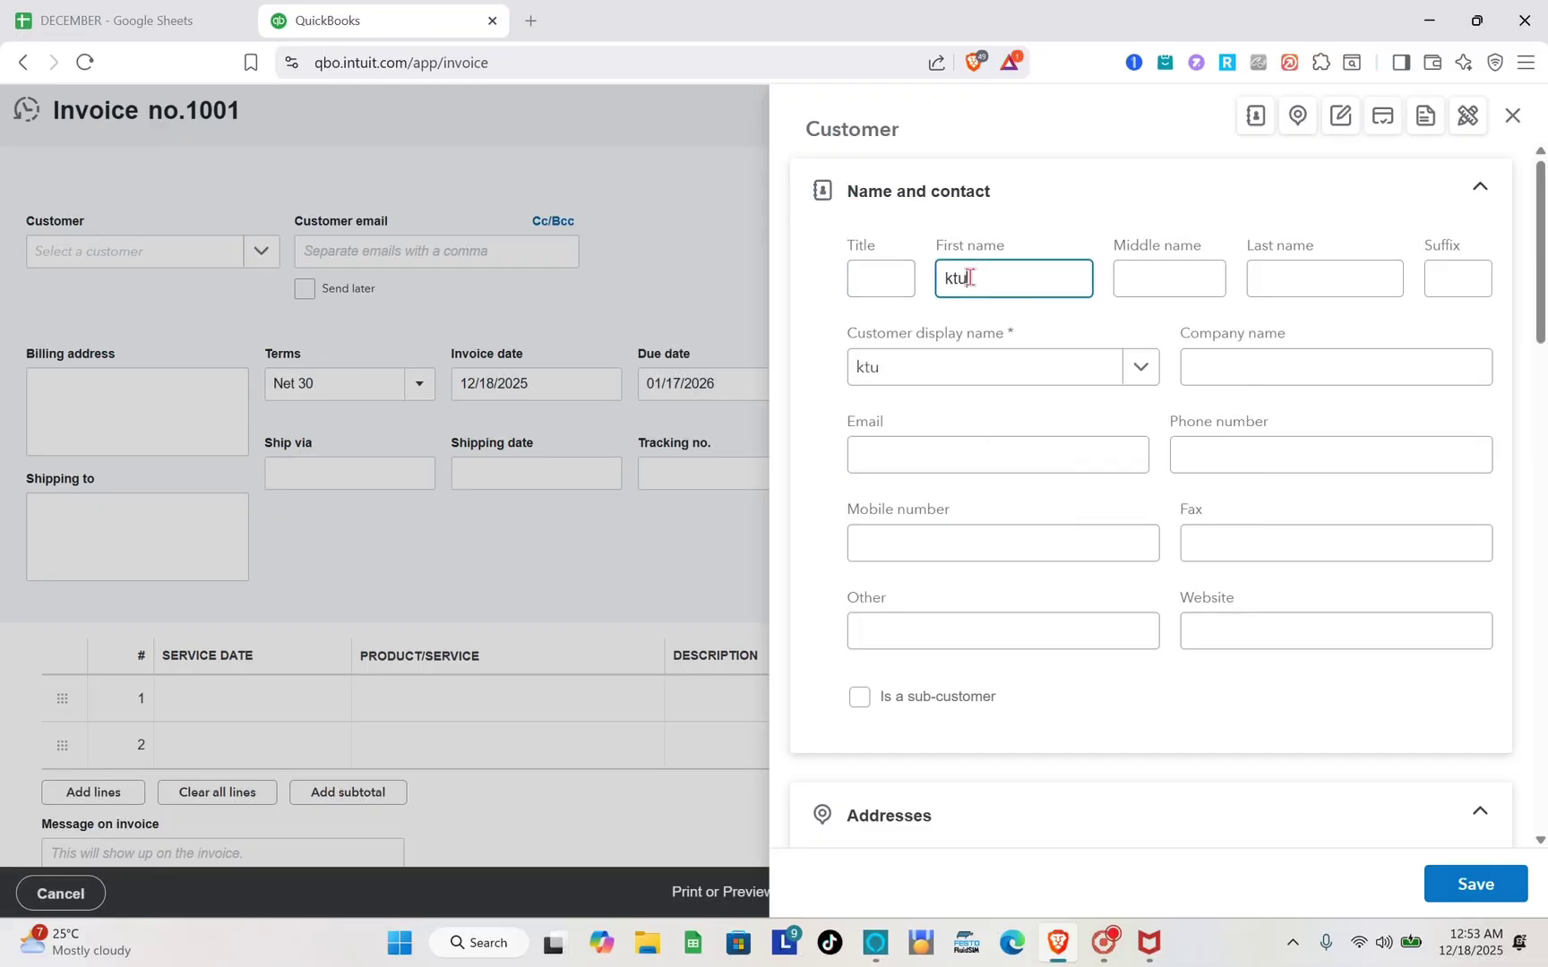
click(1185, 276)
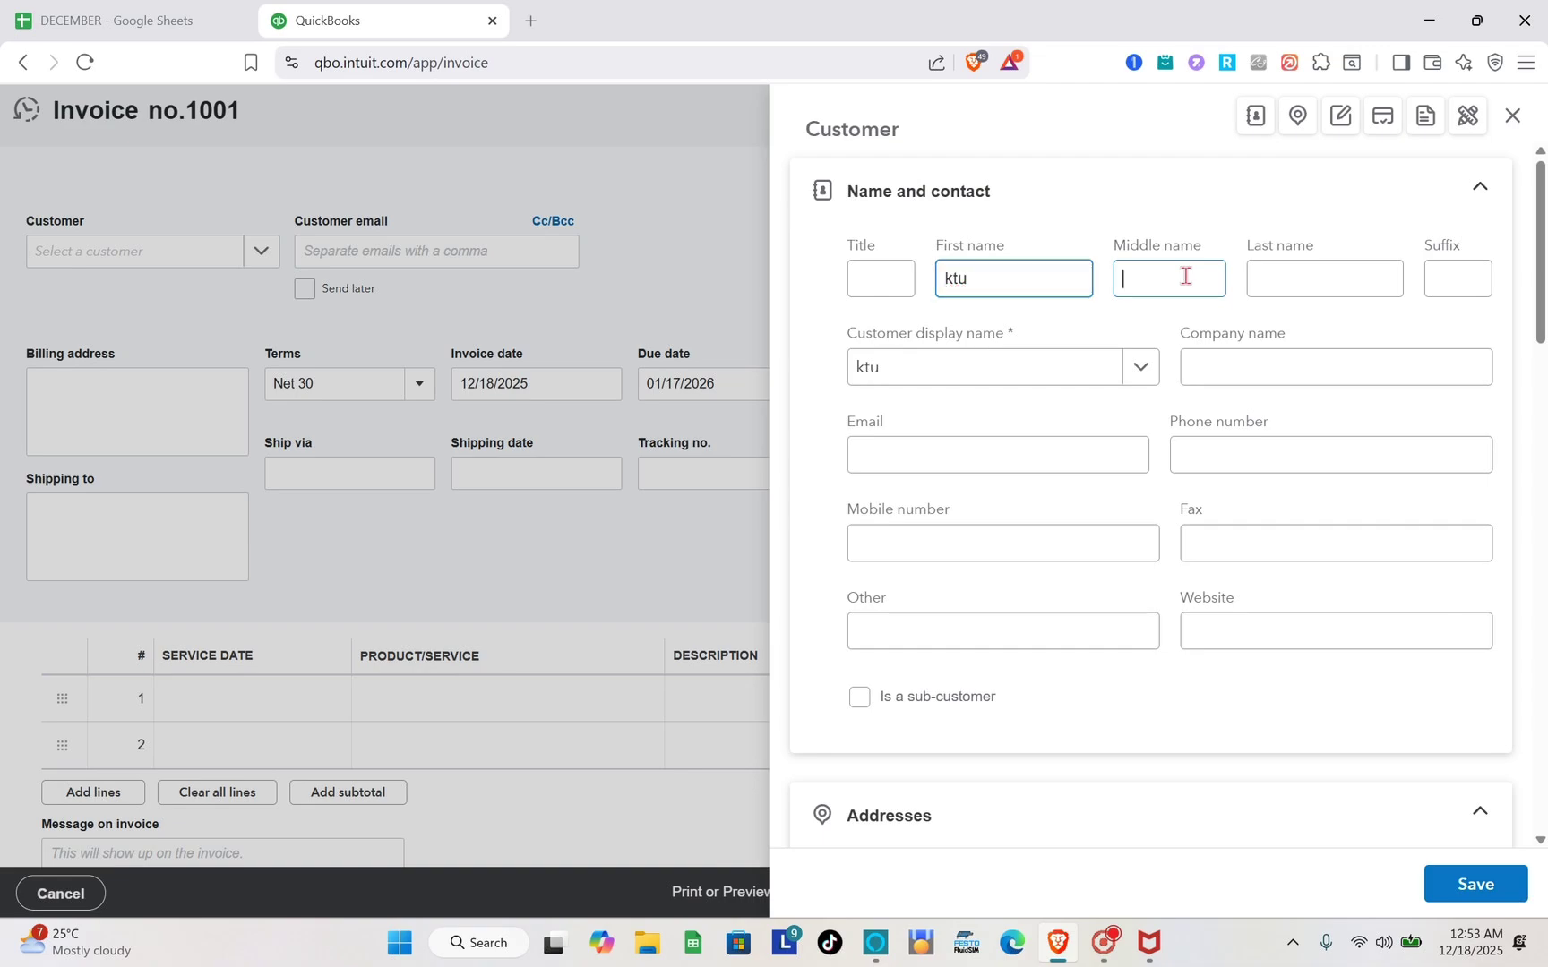
text(h)
click(1307, 289)
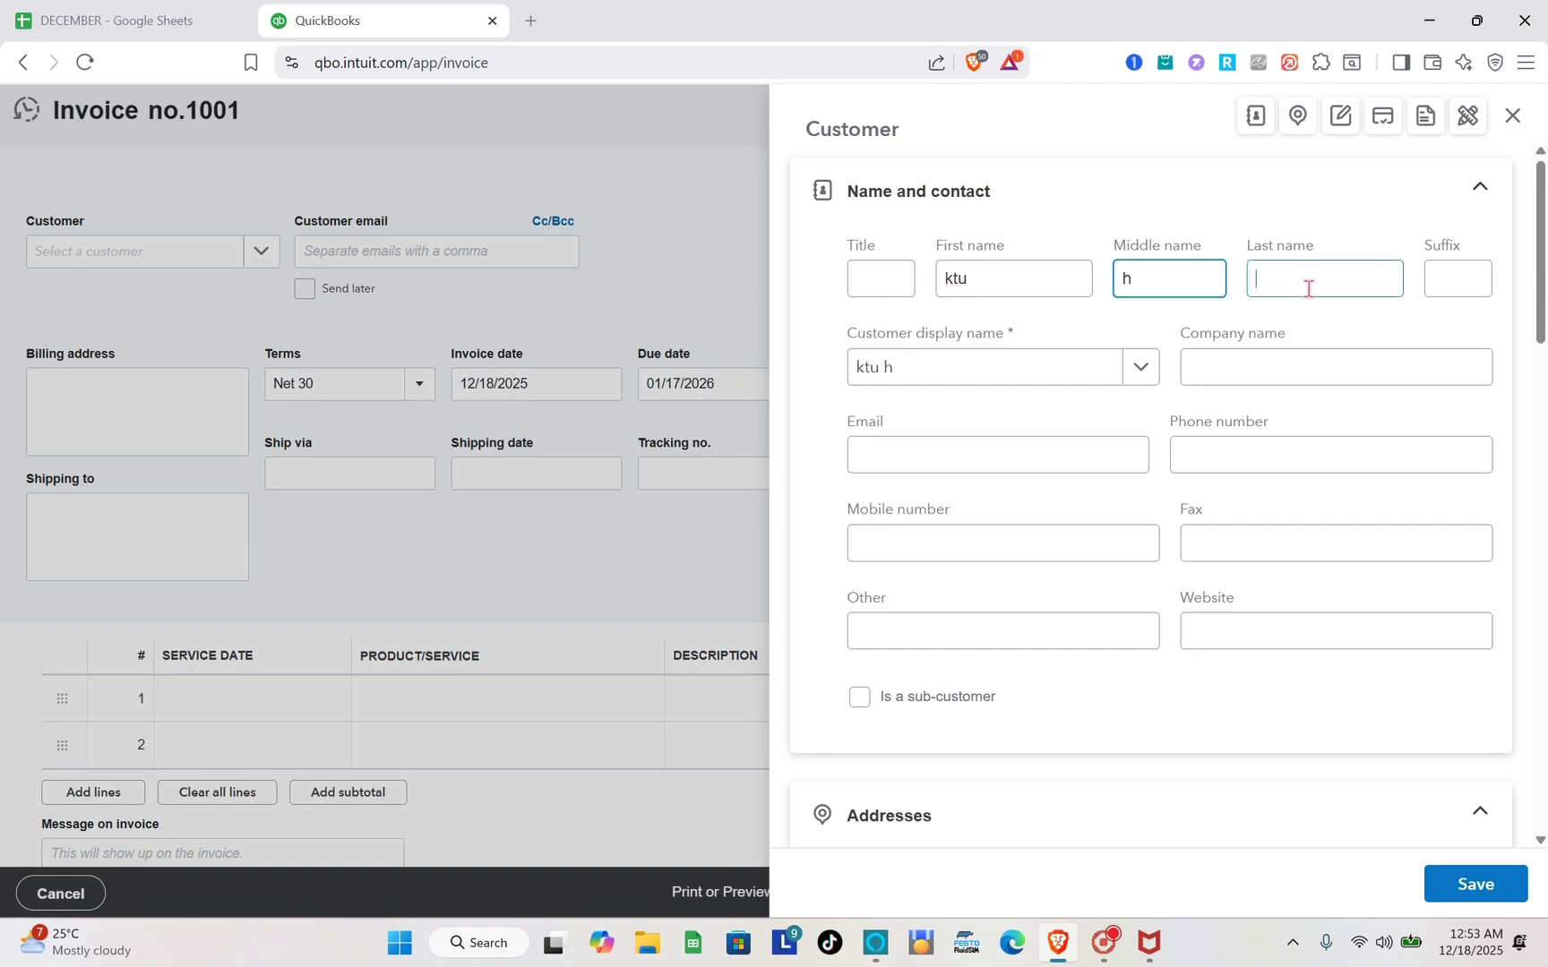
text(vk)
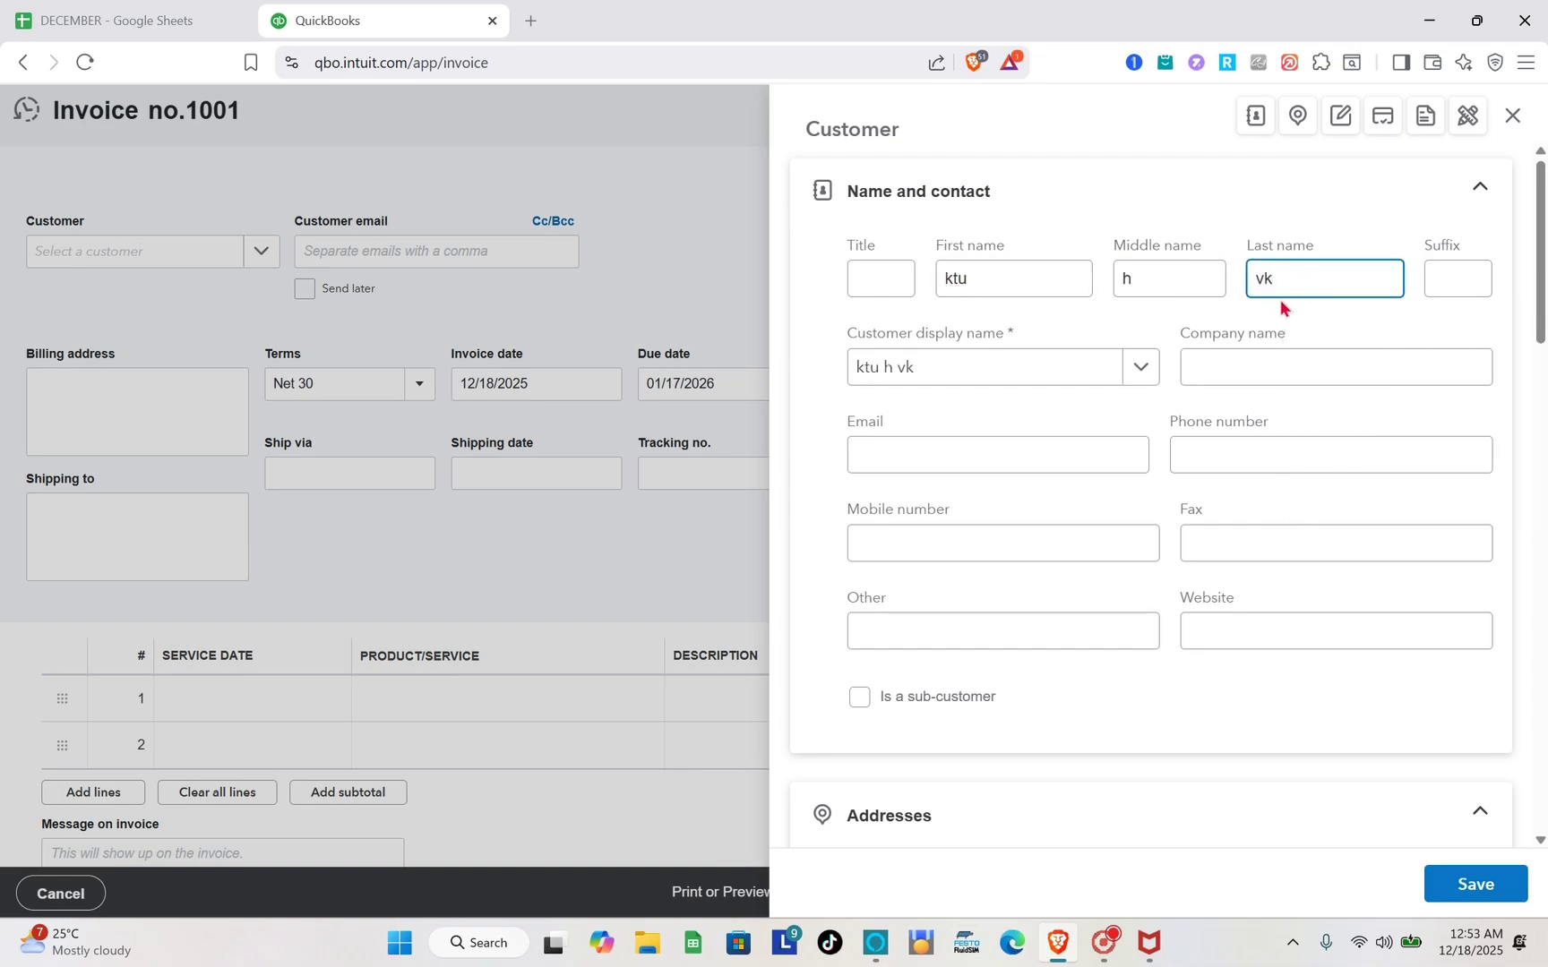
scroll(996, 398, down, 1)
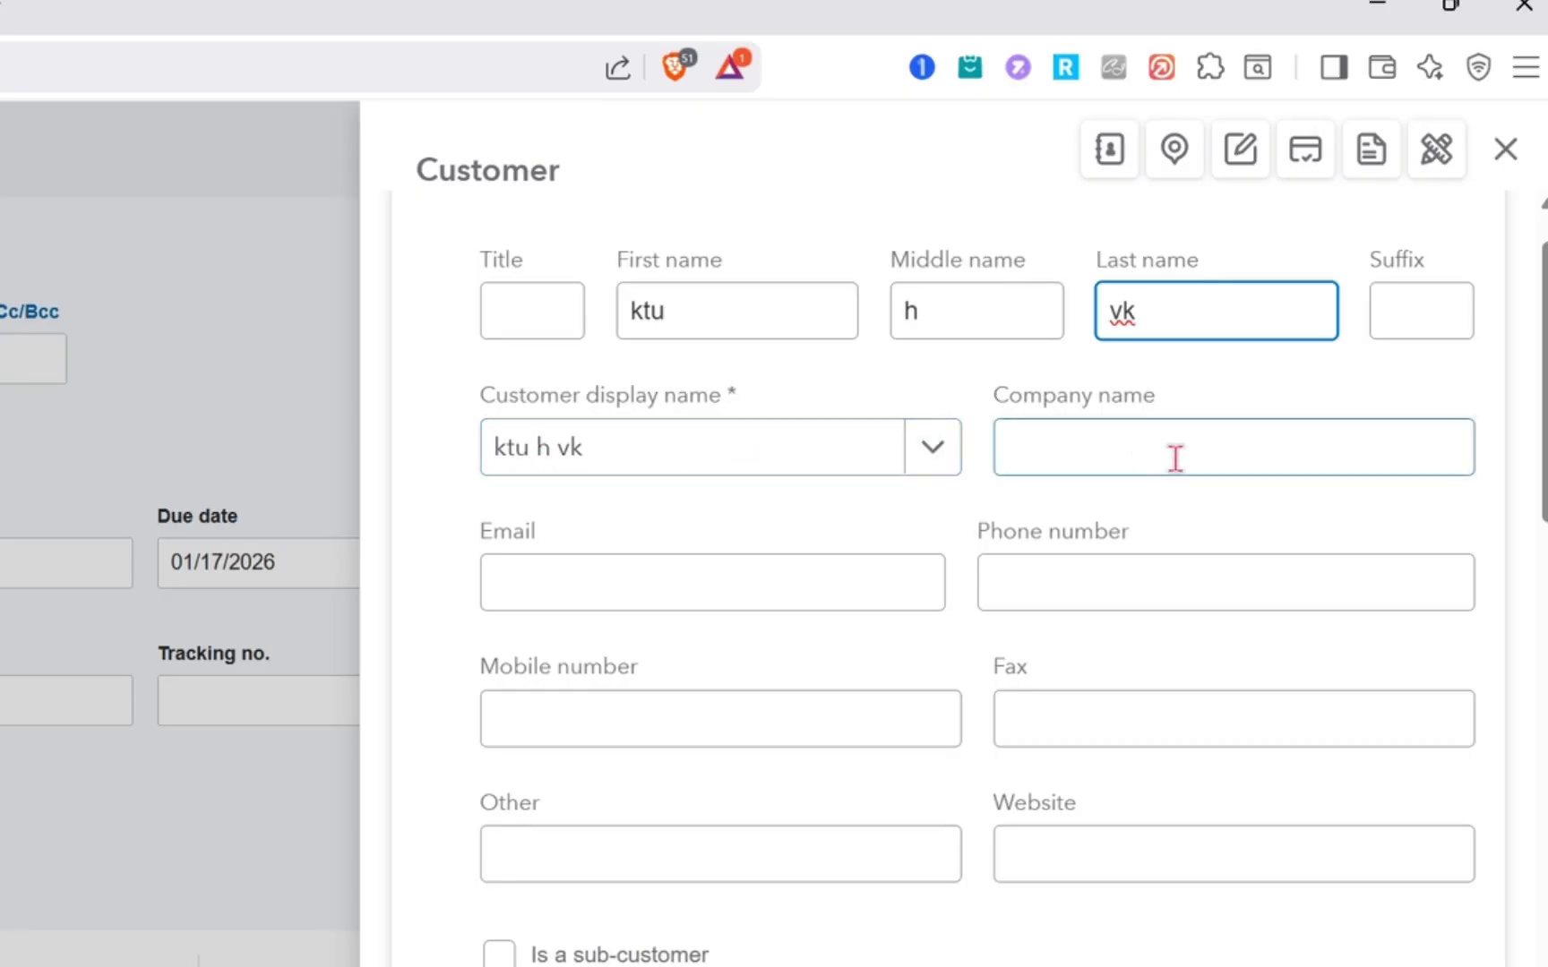
click(1110, 460)
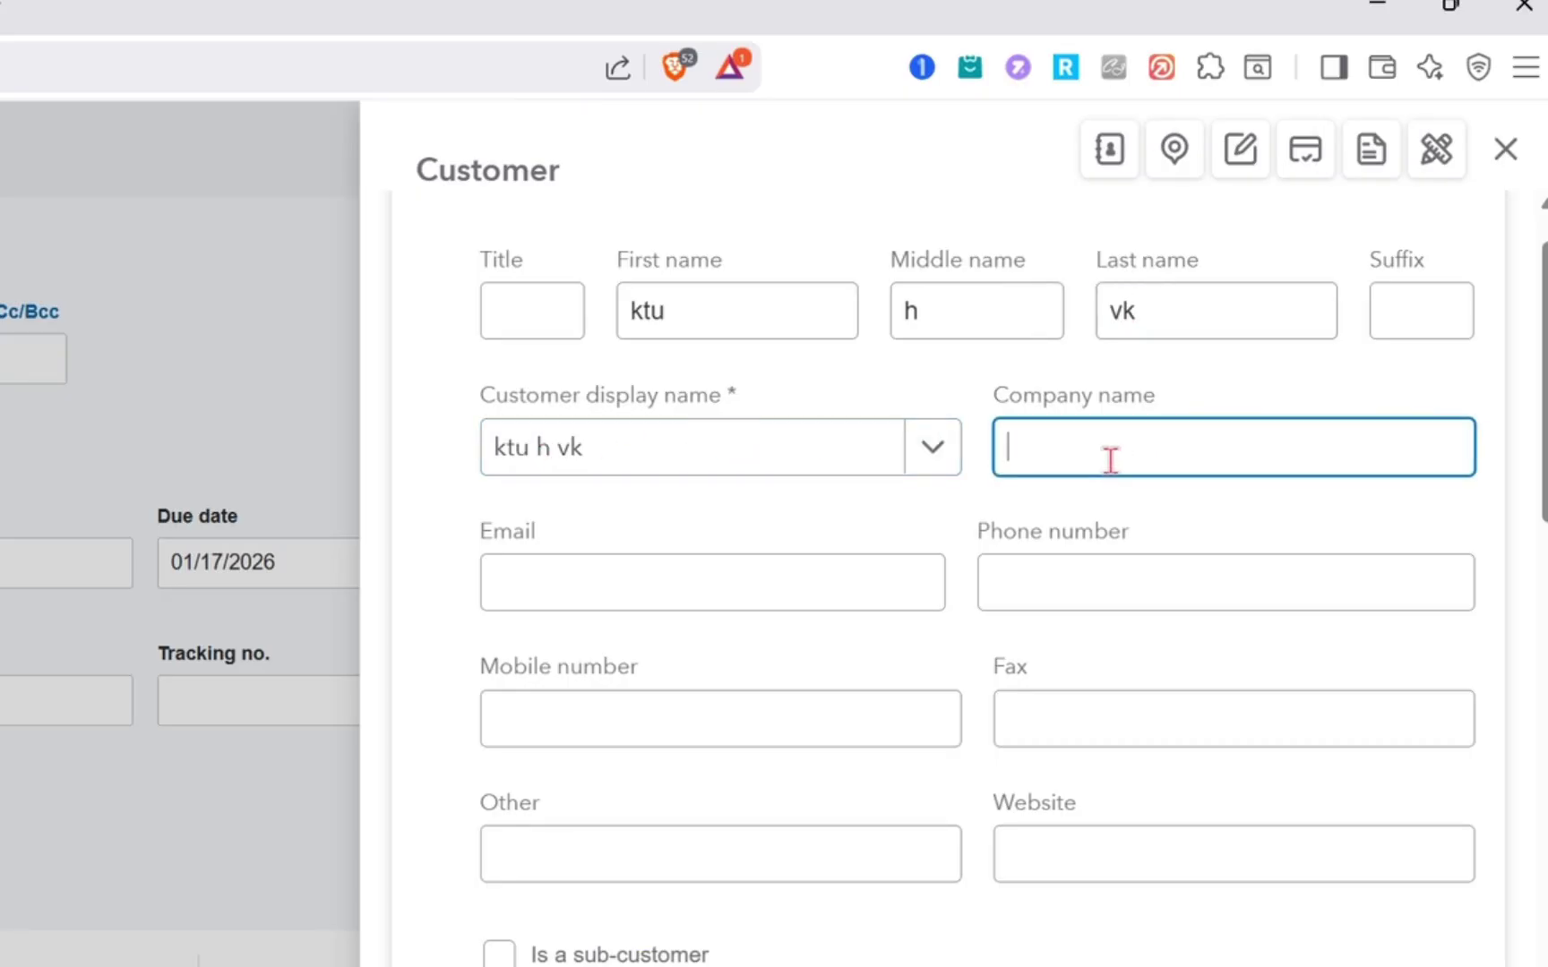
text(freelance)
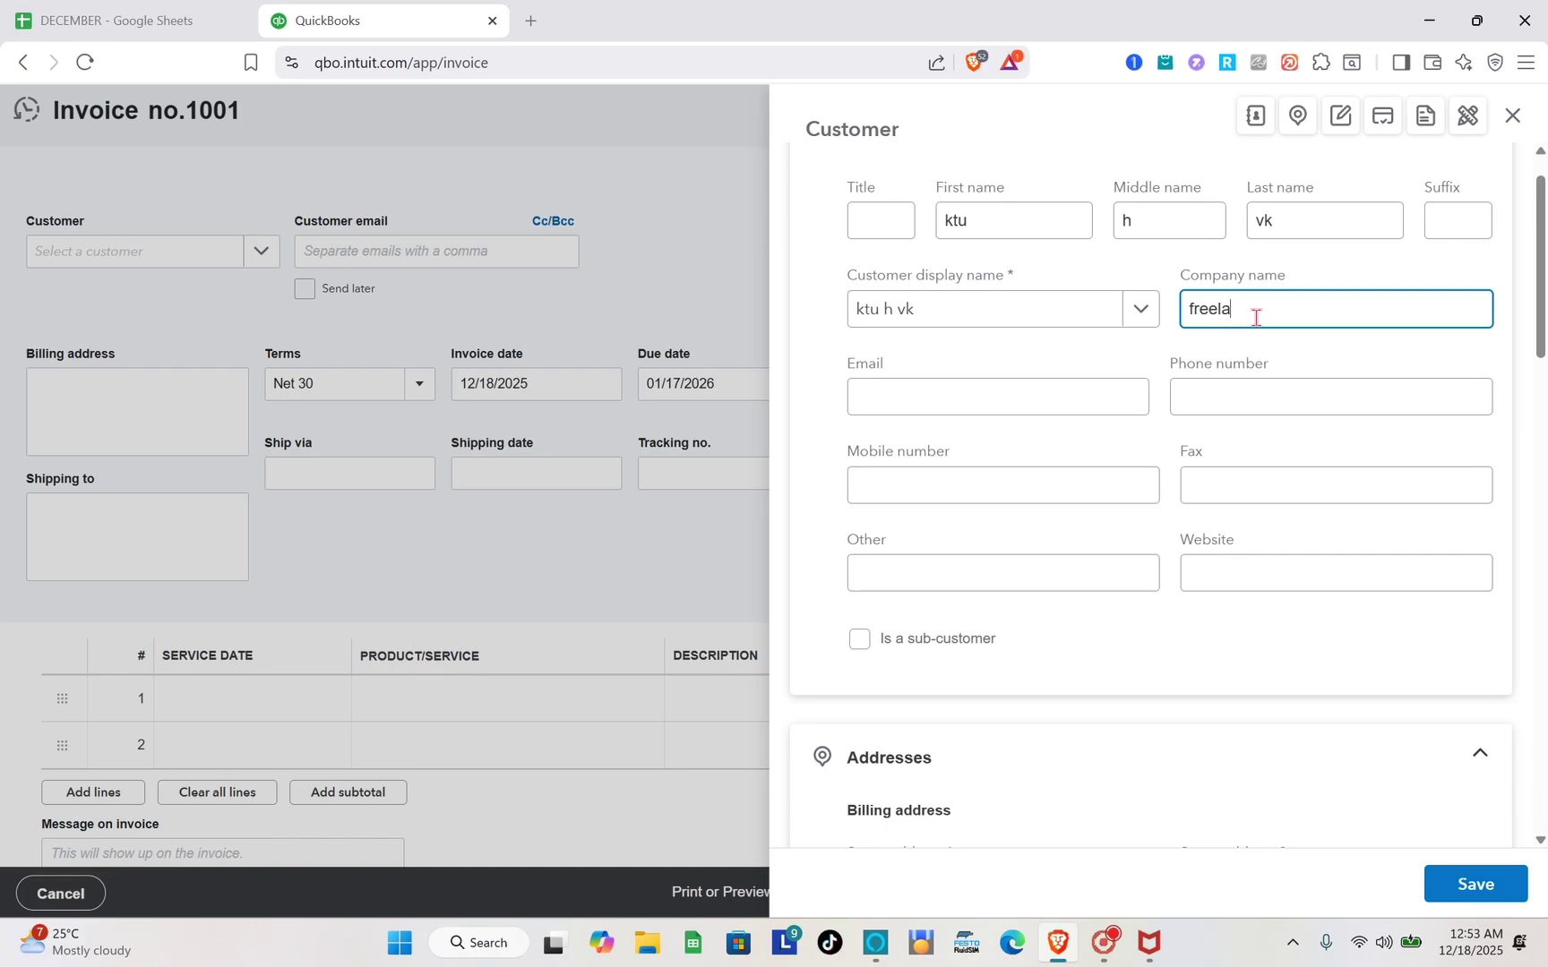
click(981, 409)
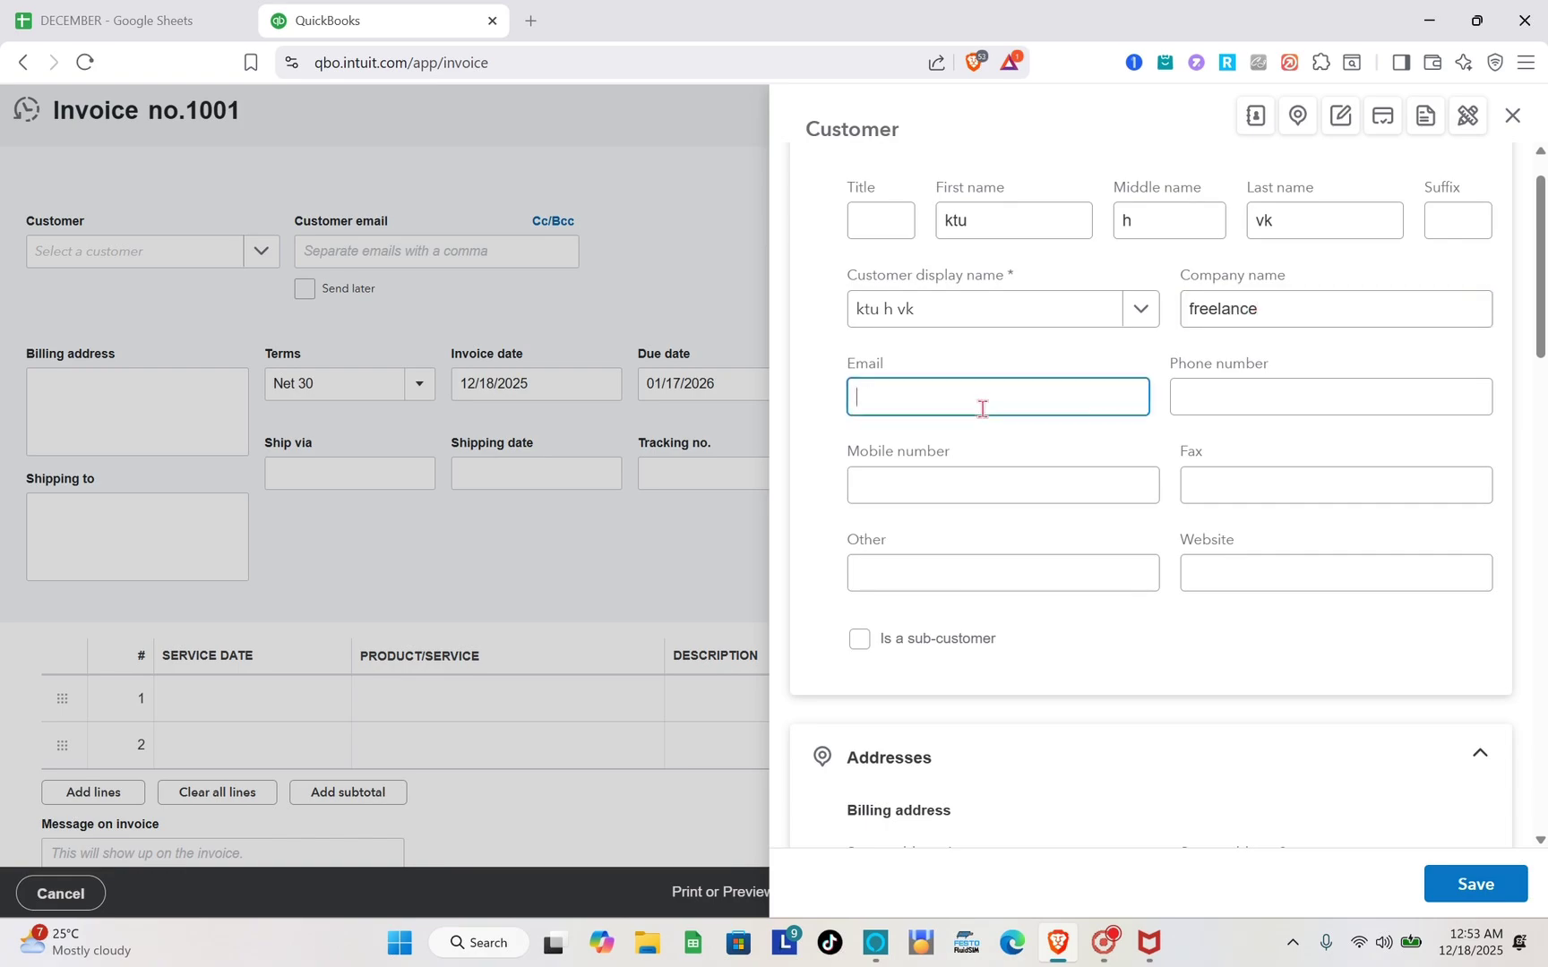
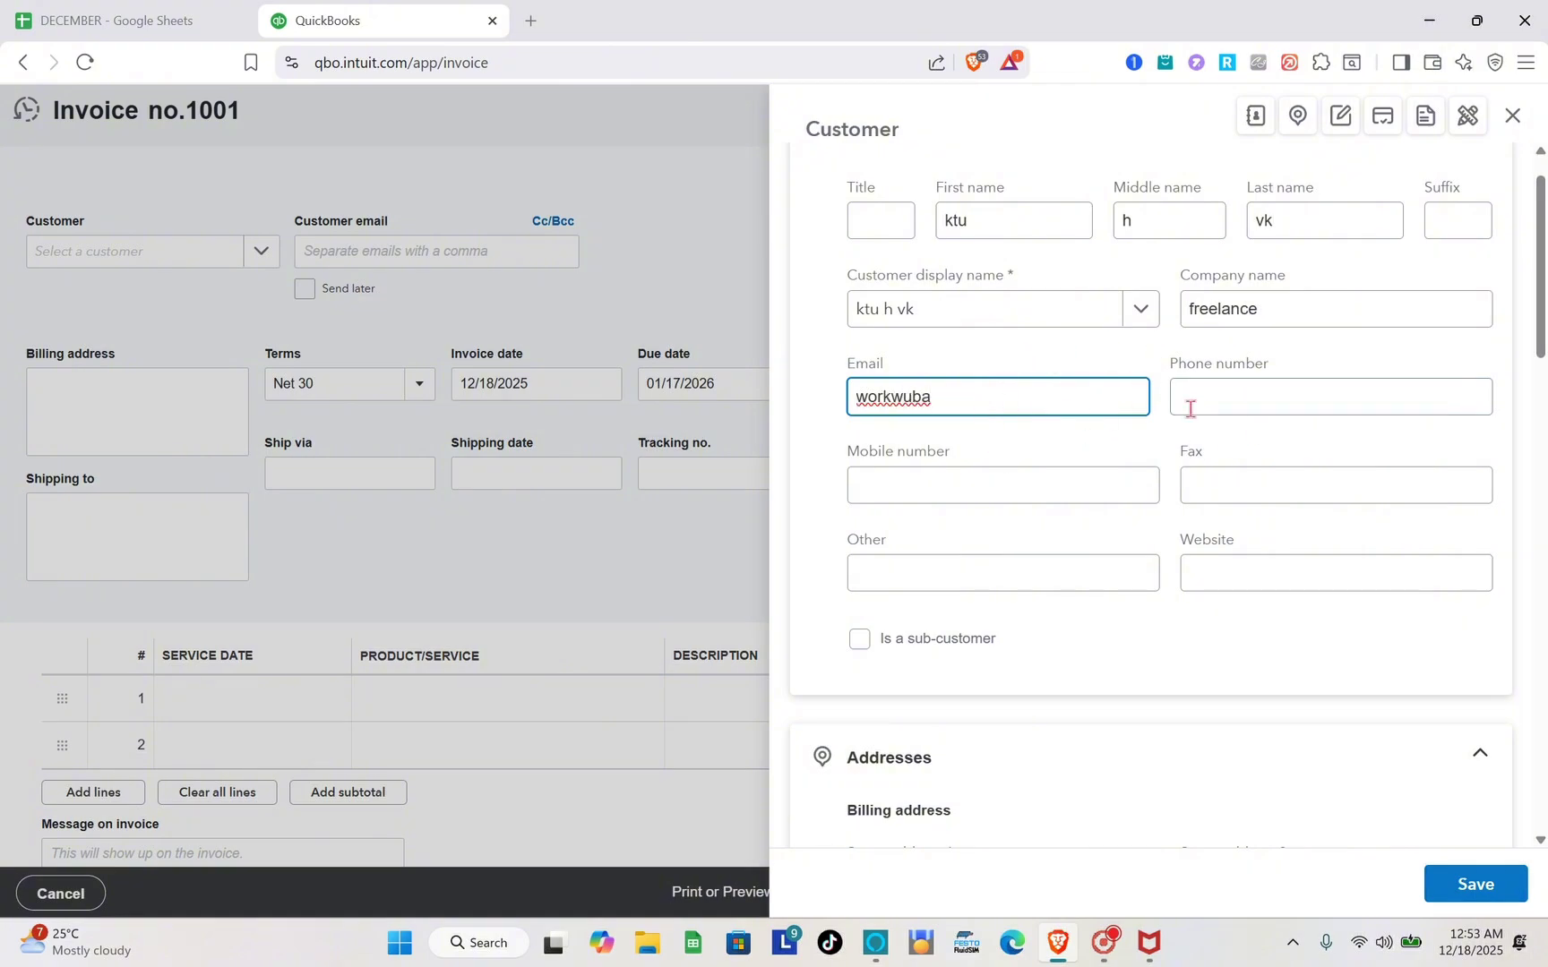
Set the customer's primary payment method to Direct Debit and terms to Net 15.
scroll(981, 542, down, 2)
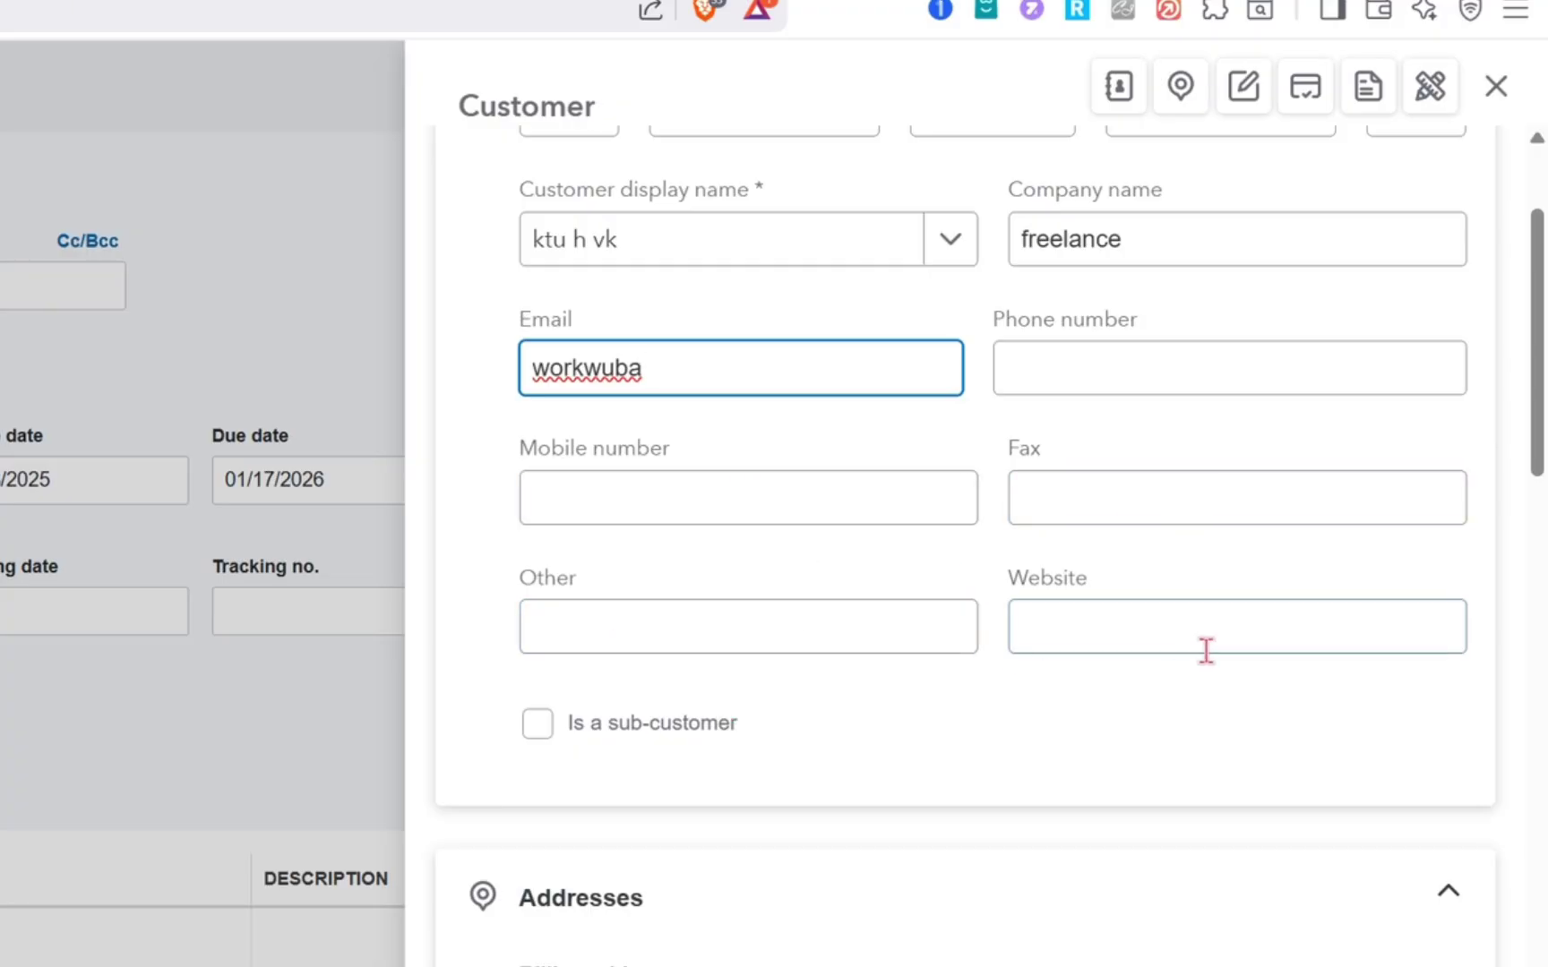
scroll(1068, 730, down, 3)
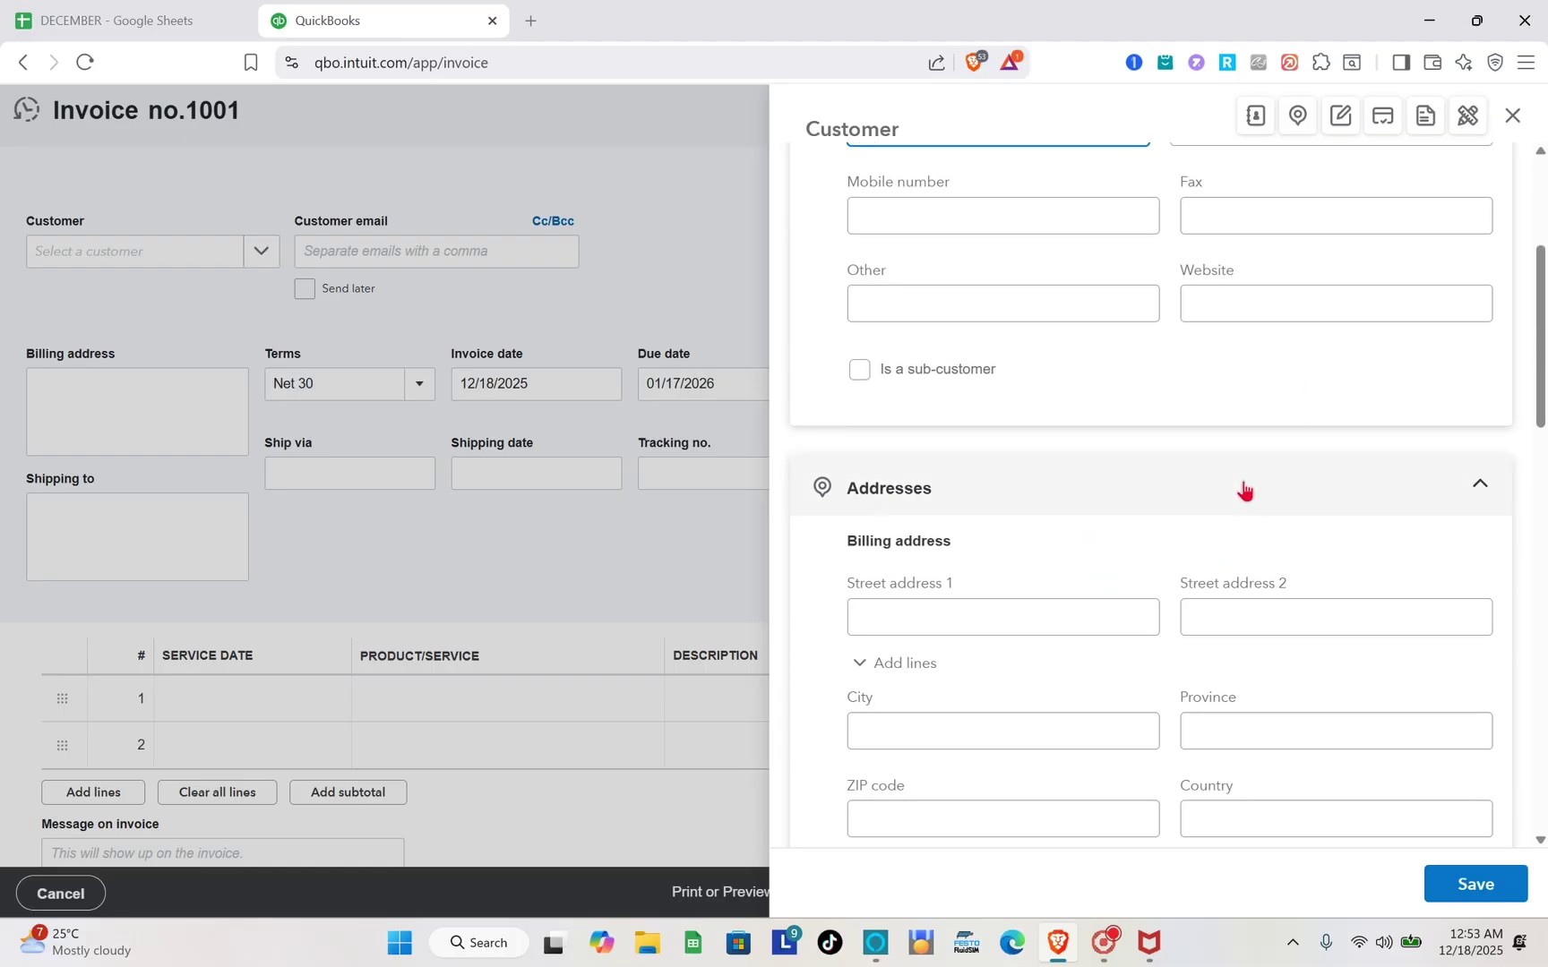
scroll(1155, 526, down, 2)
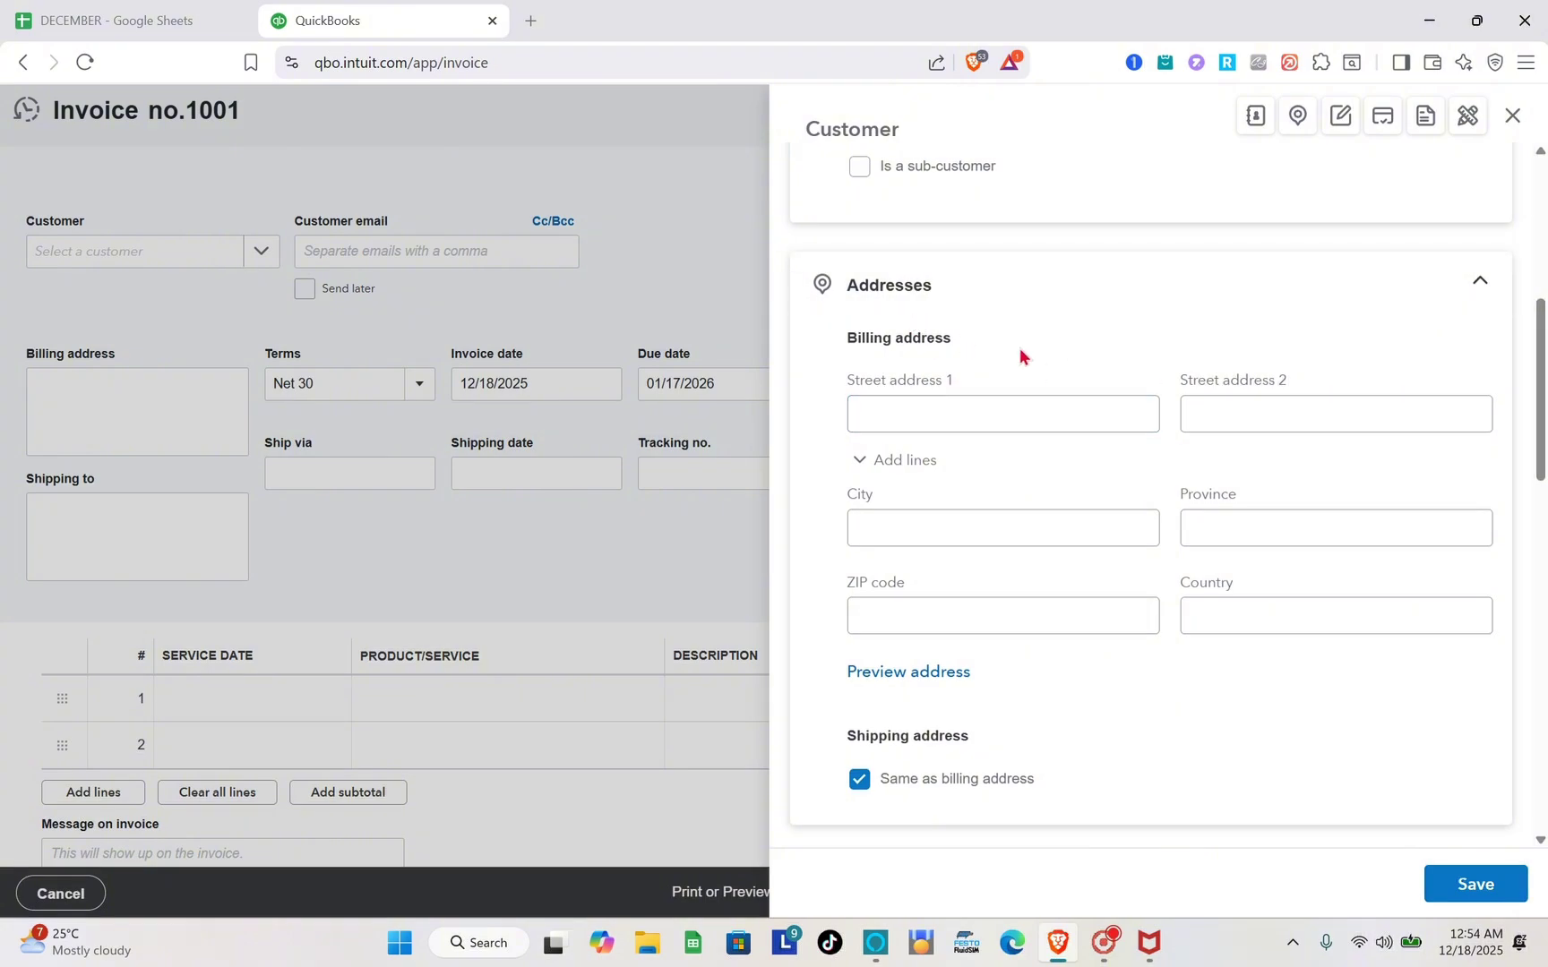
scroll(973, 456, down, 4)
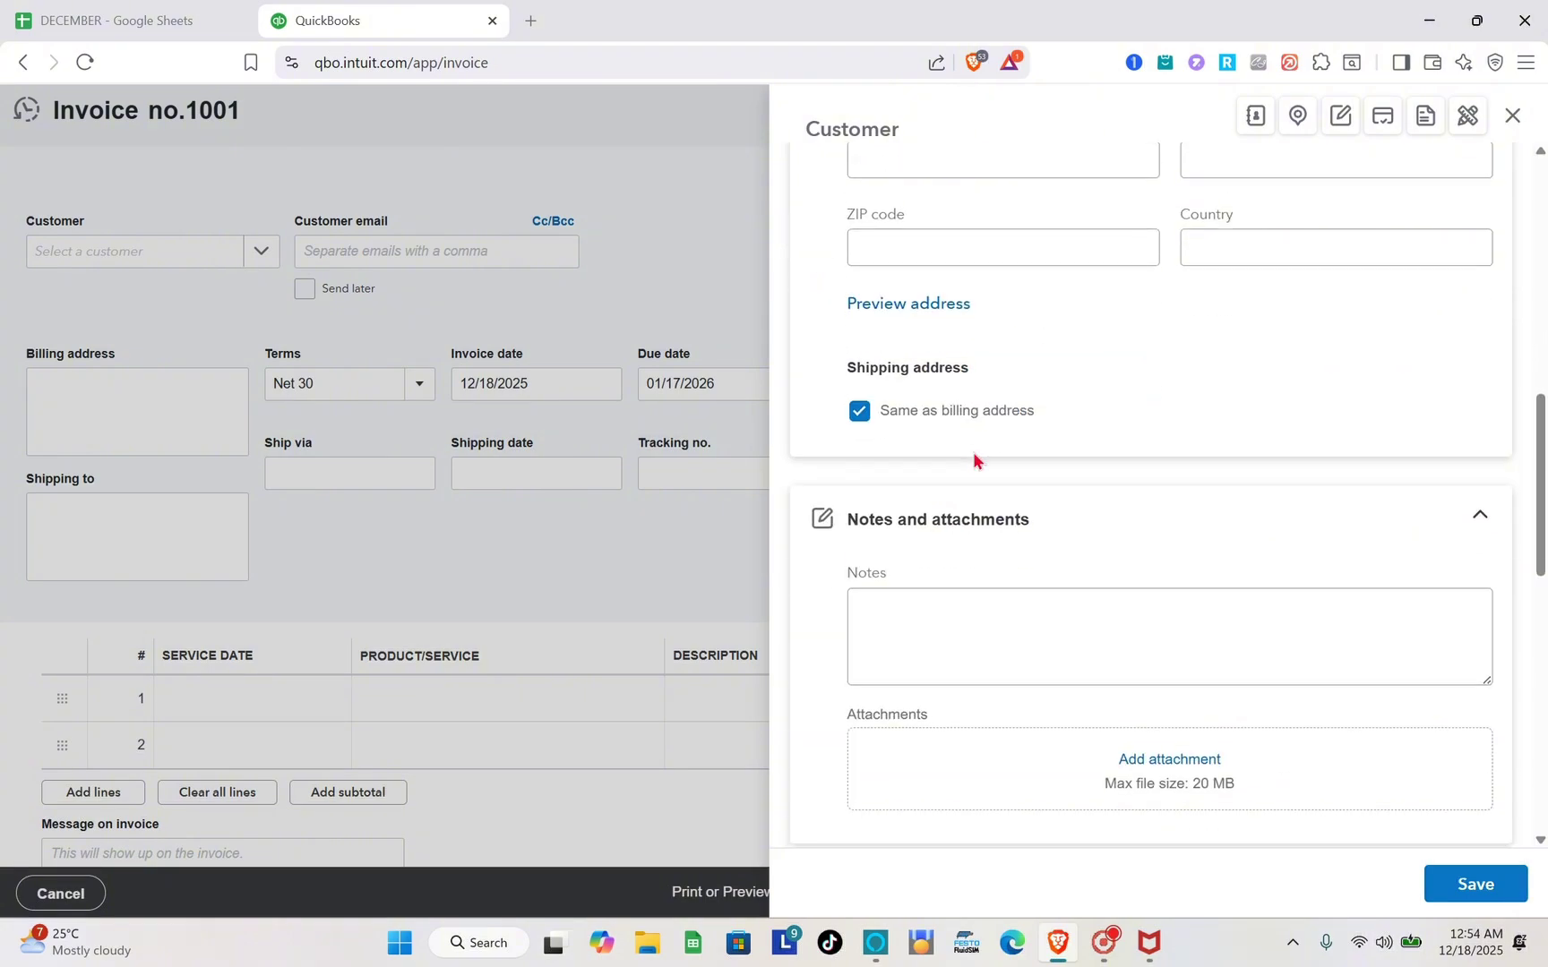
scroll(971, 451, down, 2)
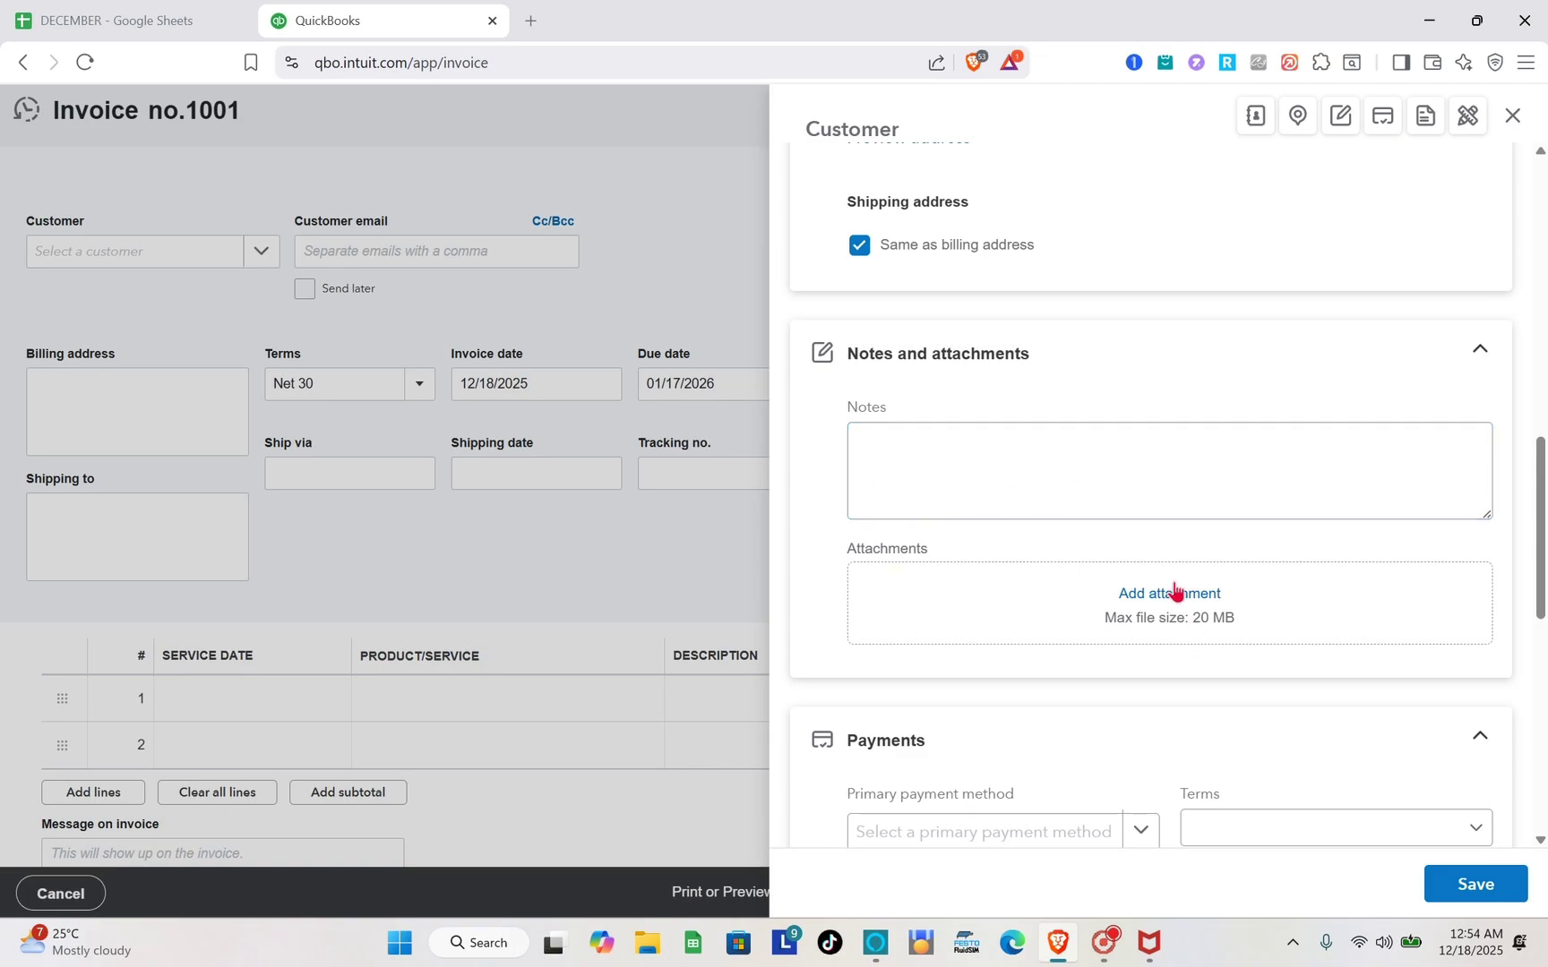
scroll(1174, 602, down, 4)
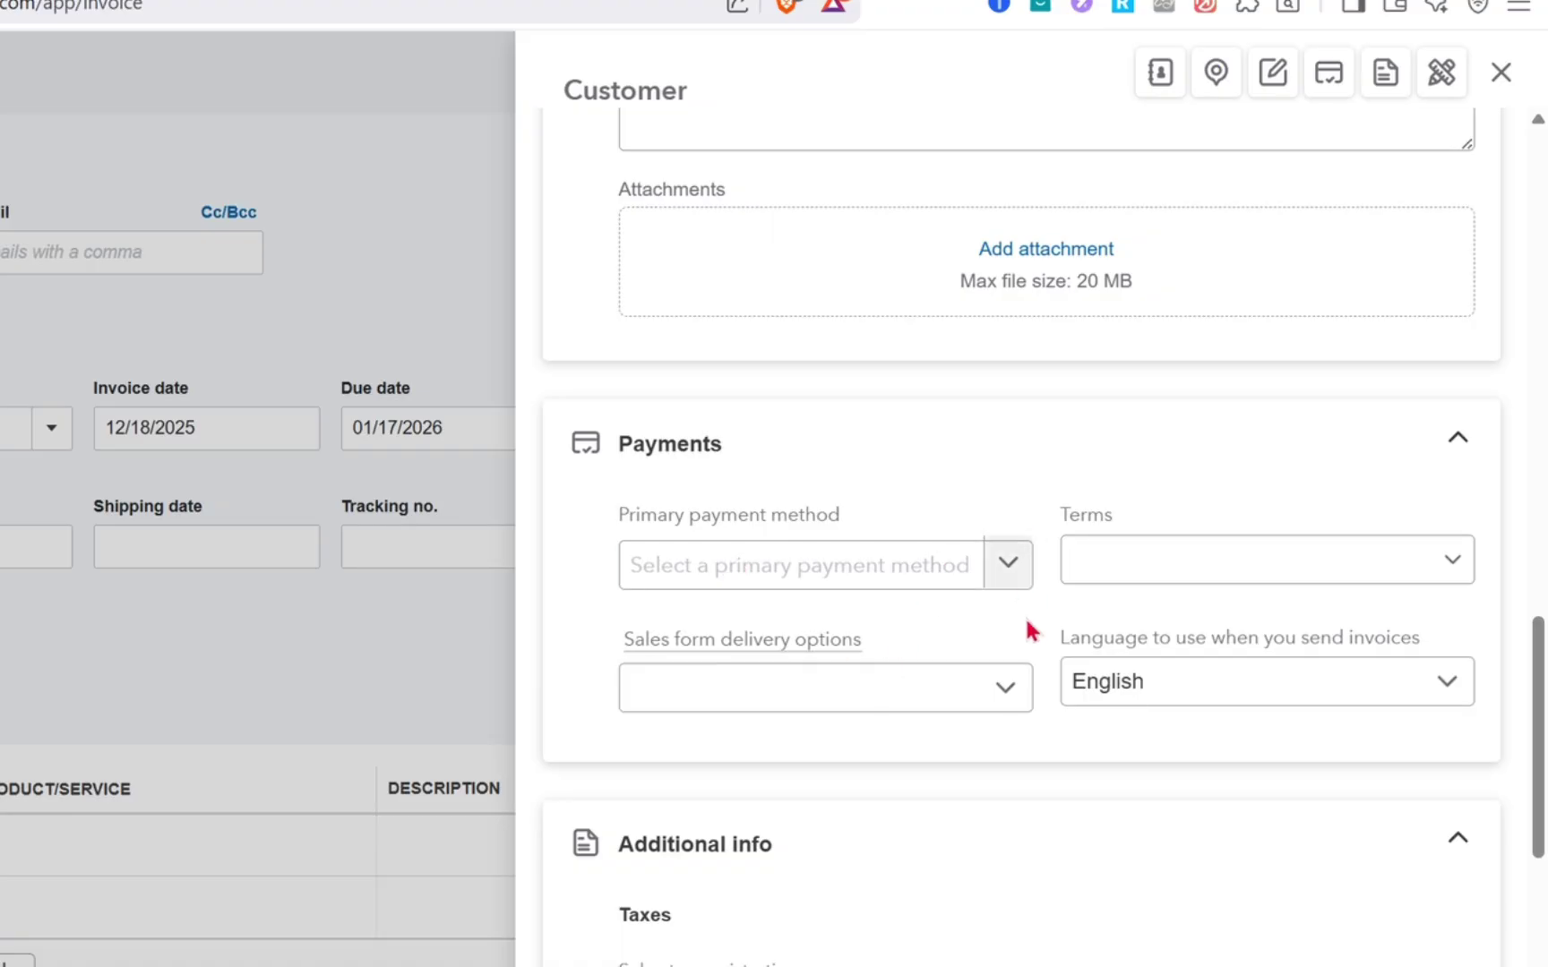
click(1013, 586)
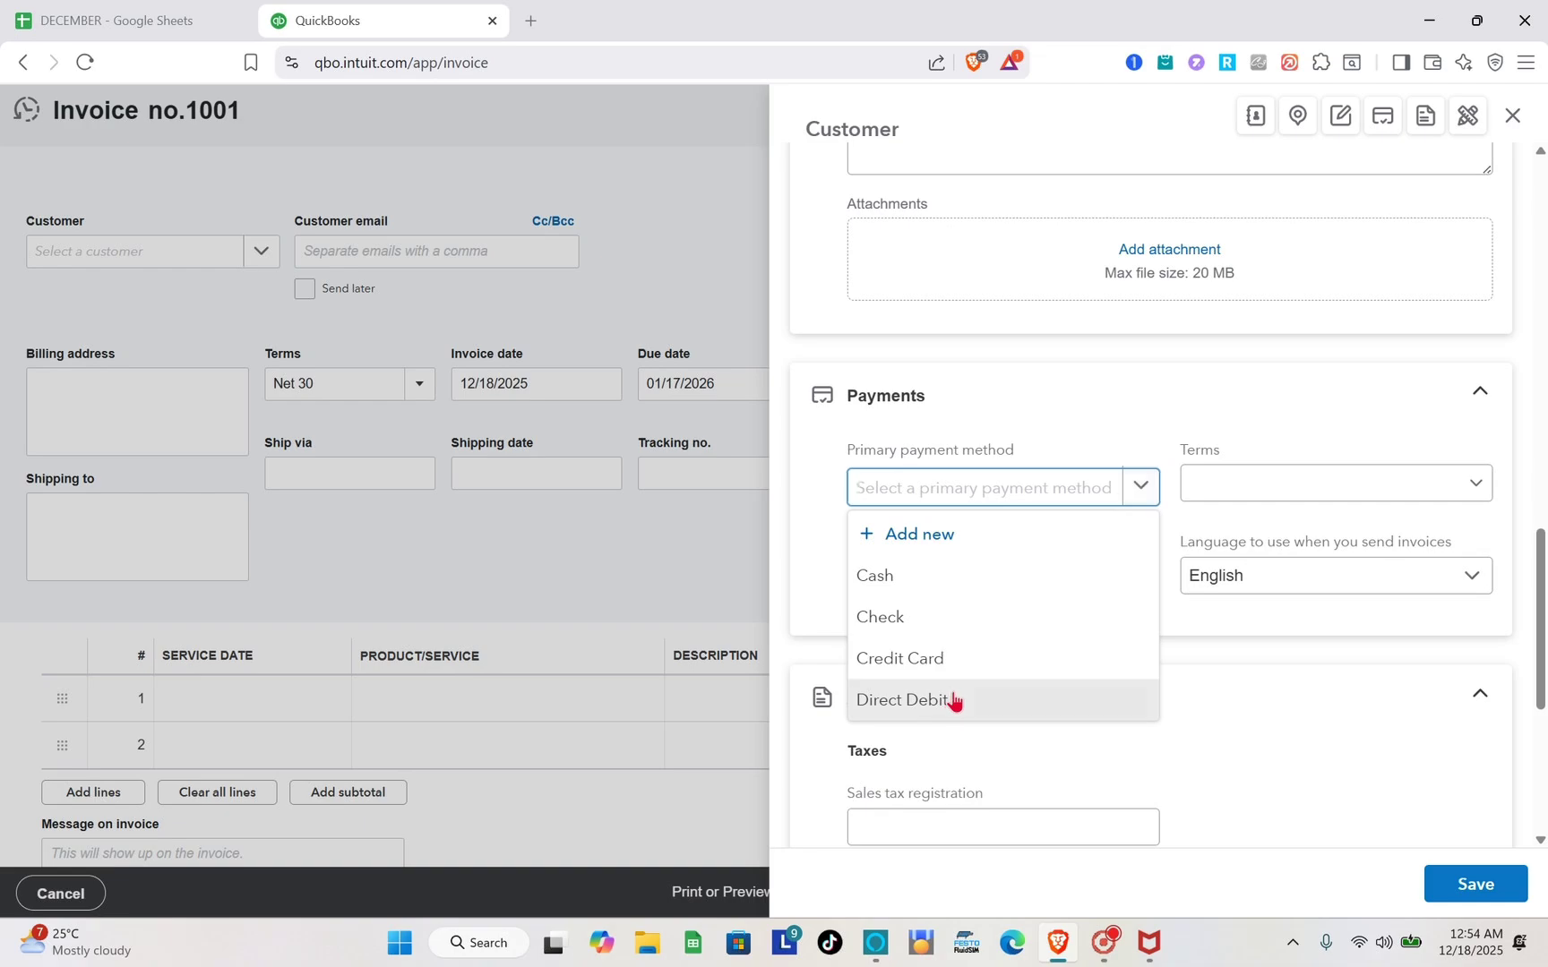
click(953, 700)
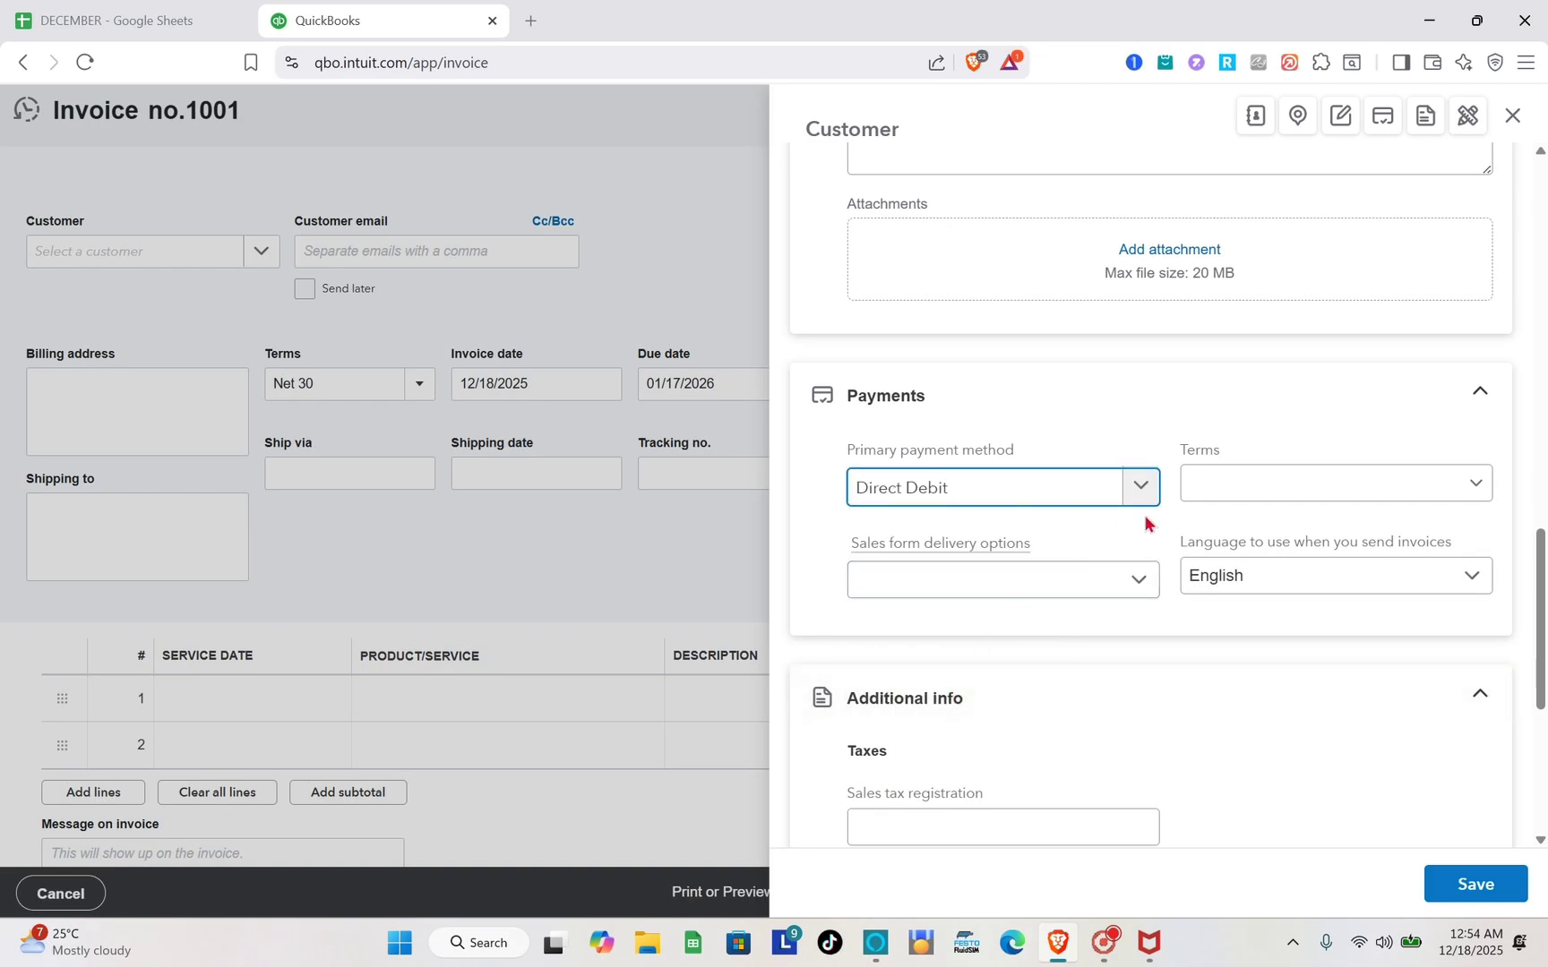
click(1219, 494)
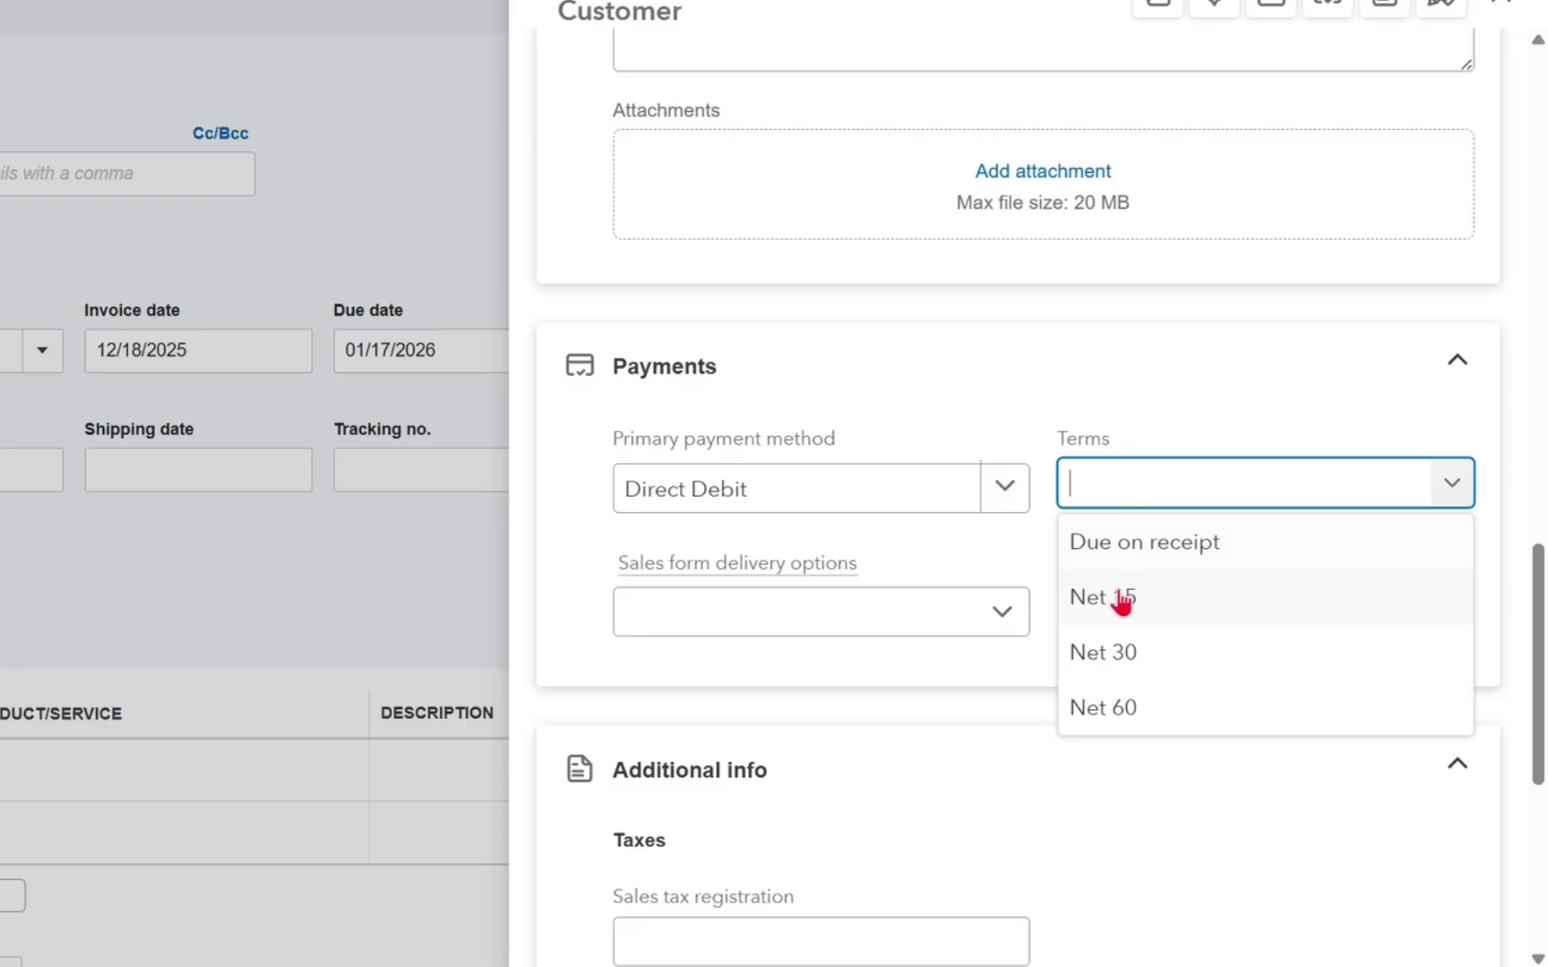
click(1120, 598)
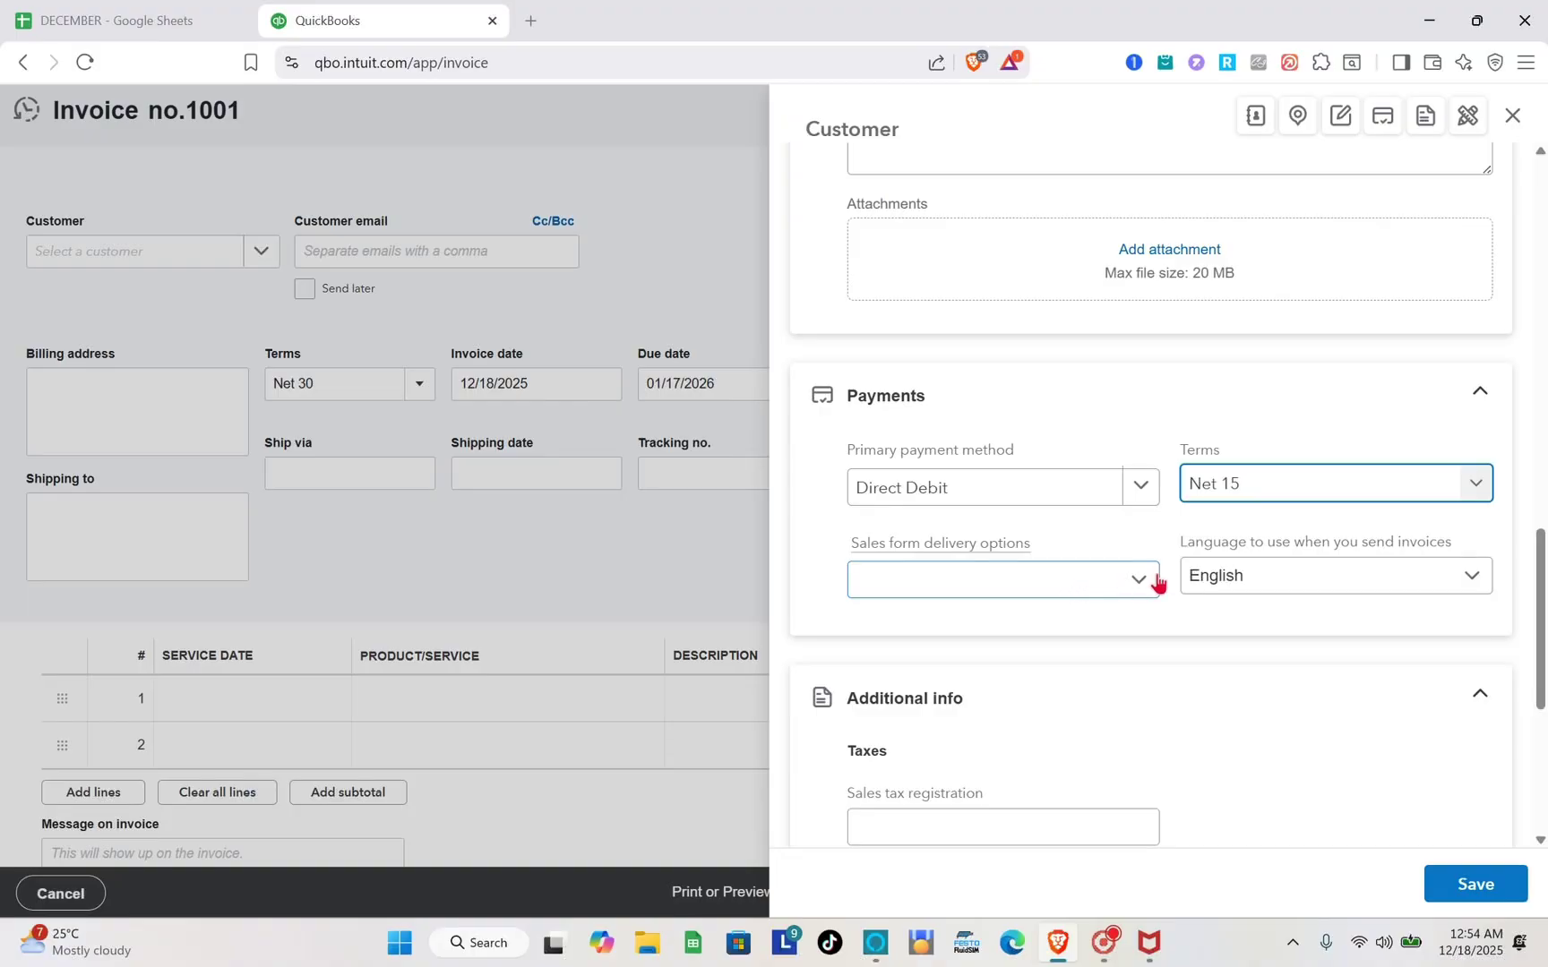
scroll(1012, 618, down, 1)
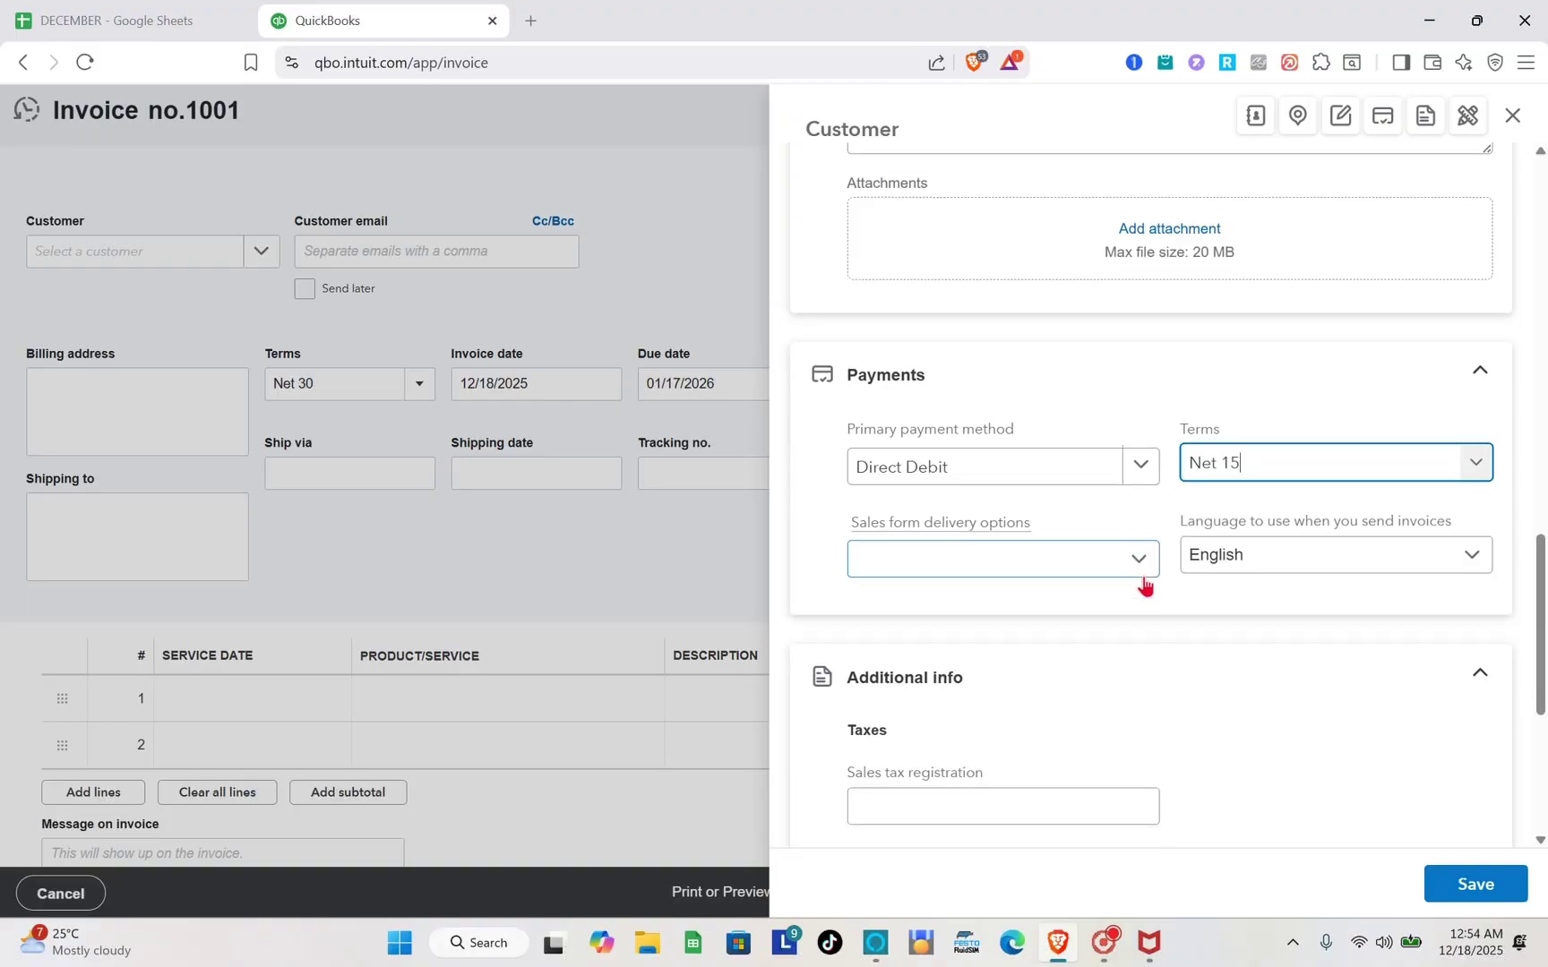
scroll(1142, 586, down, 2)
scroll(1081, 674, down, 3)
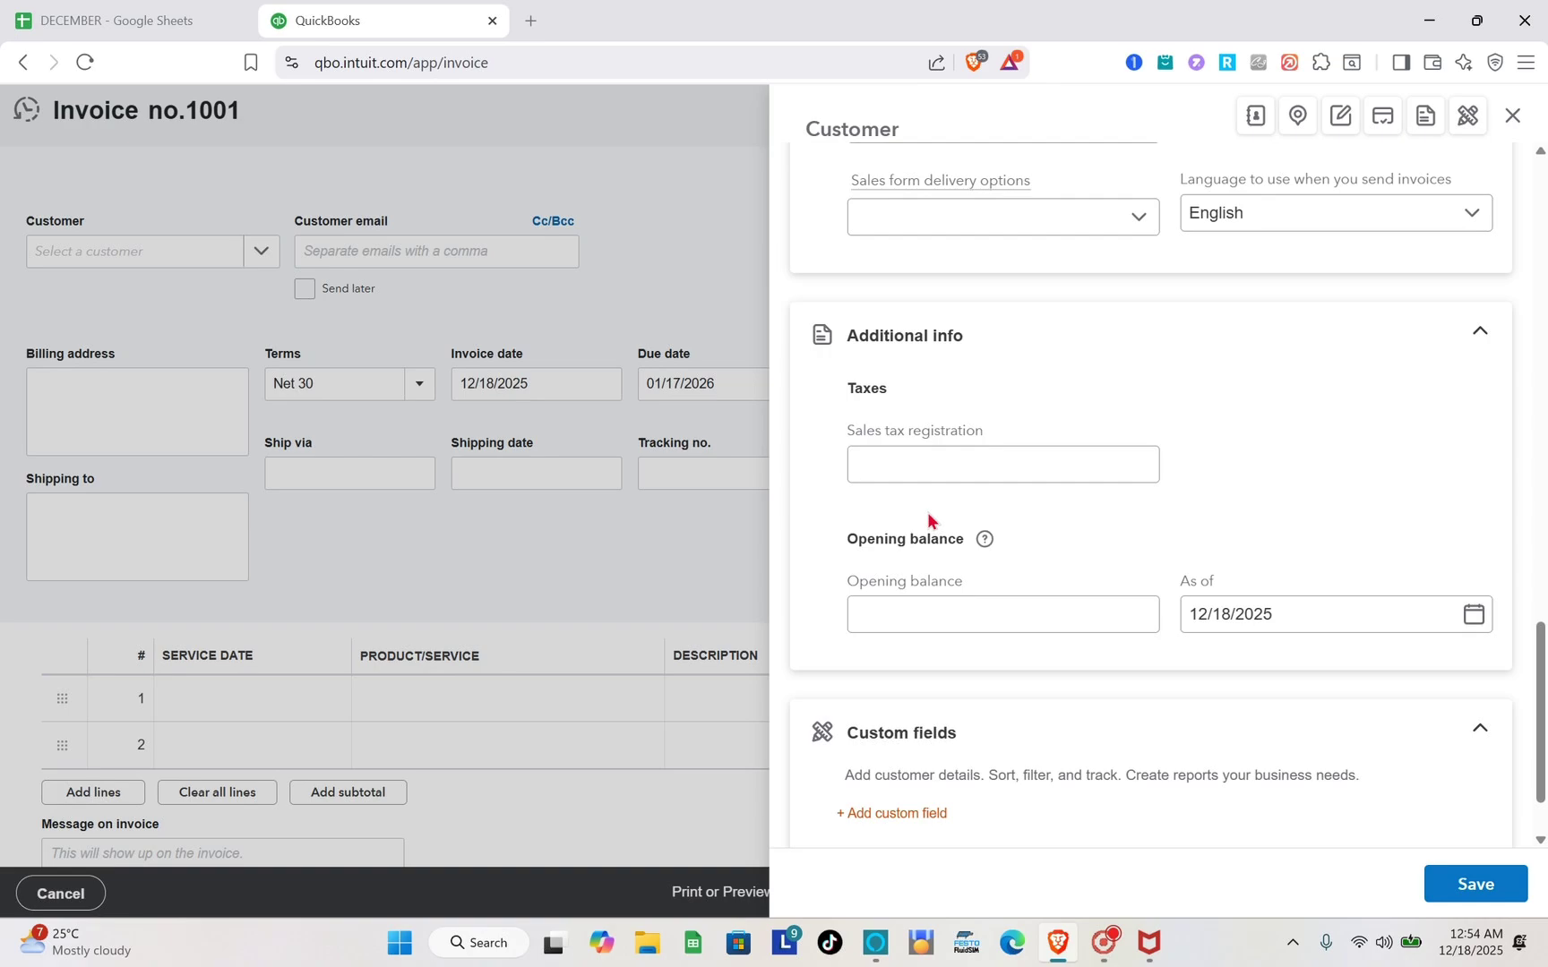
Attempt saving the customer, then complete the flagged e-mail address with its domain.
scroll(927, 520, down, 2)
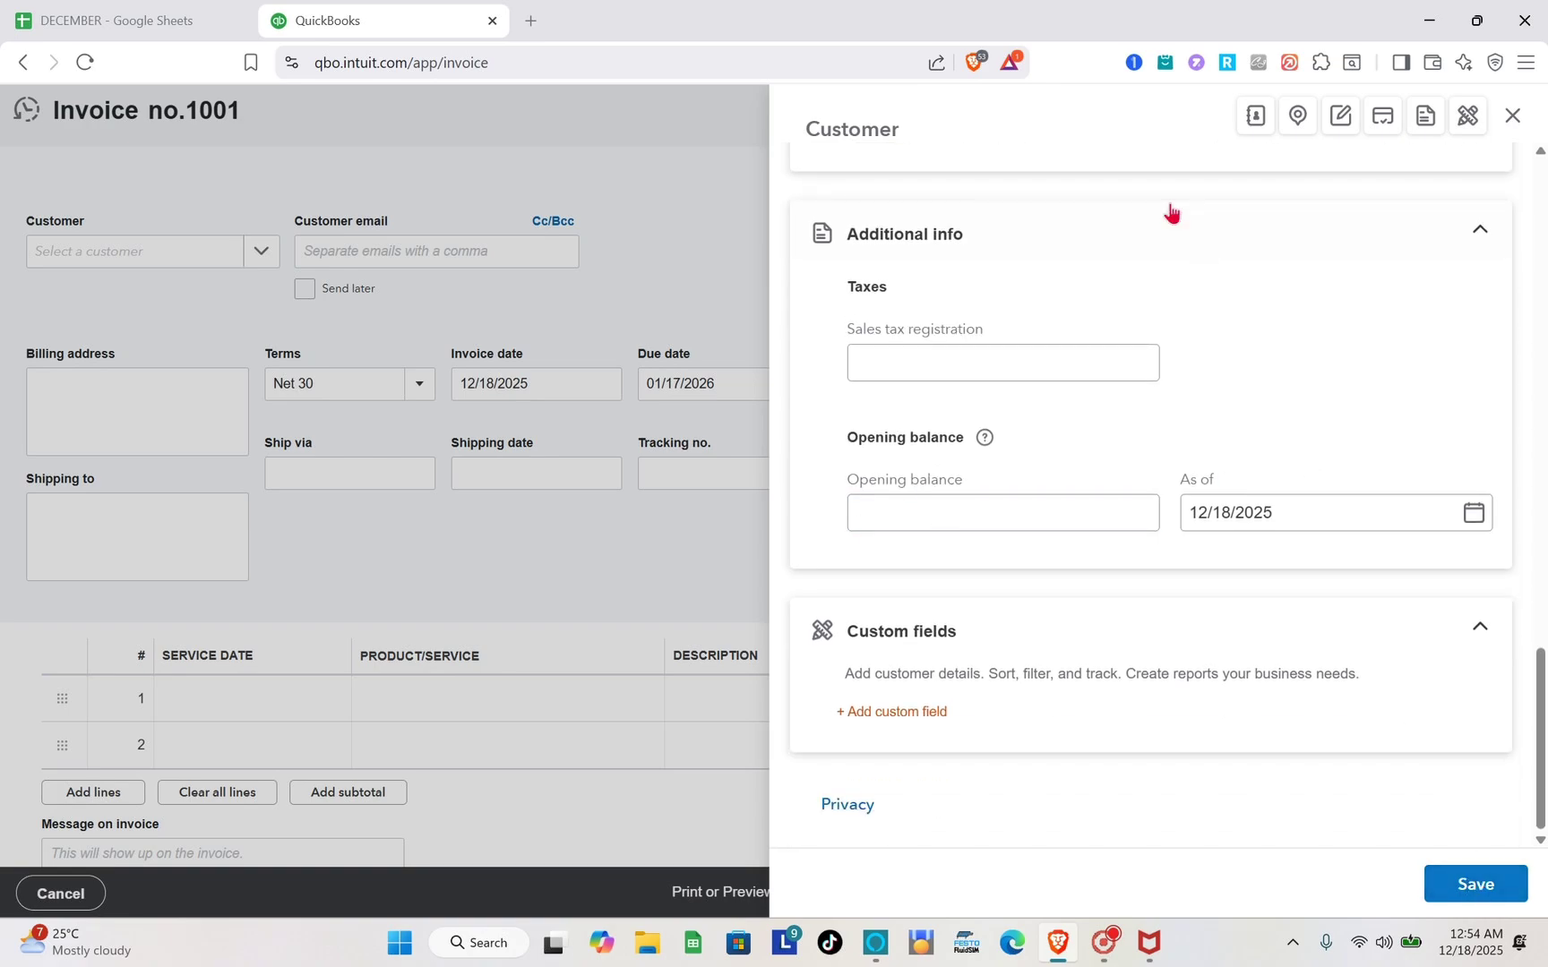
scroll(1170, 211, up, 15)
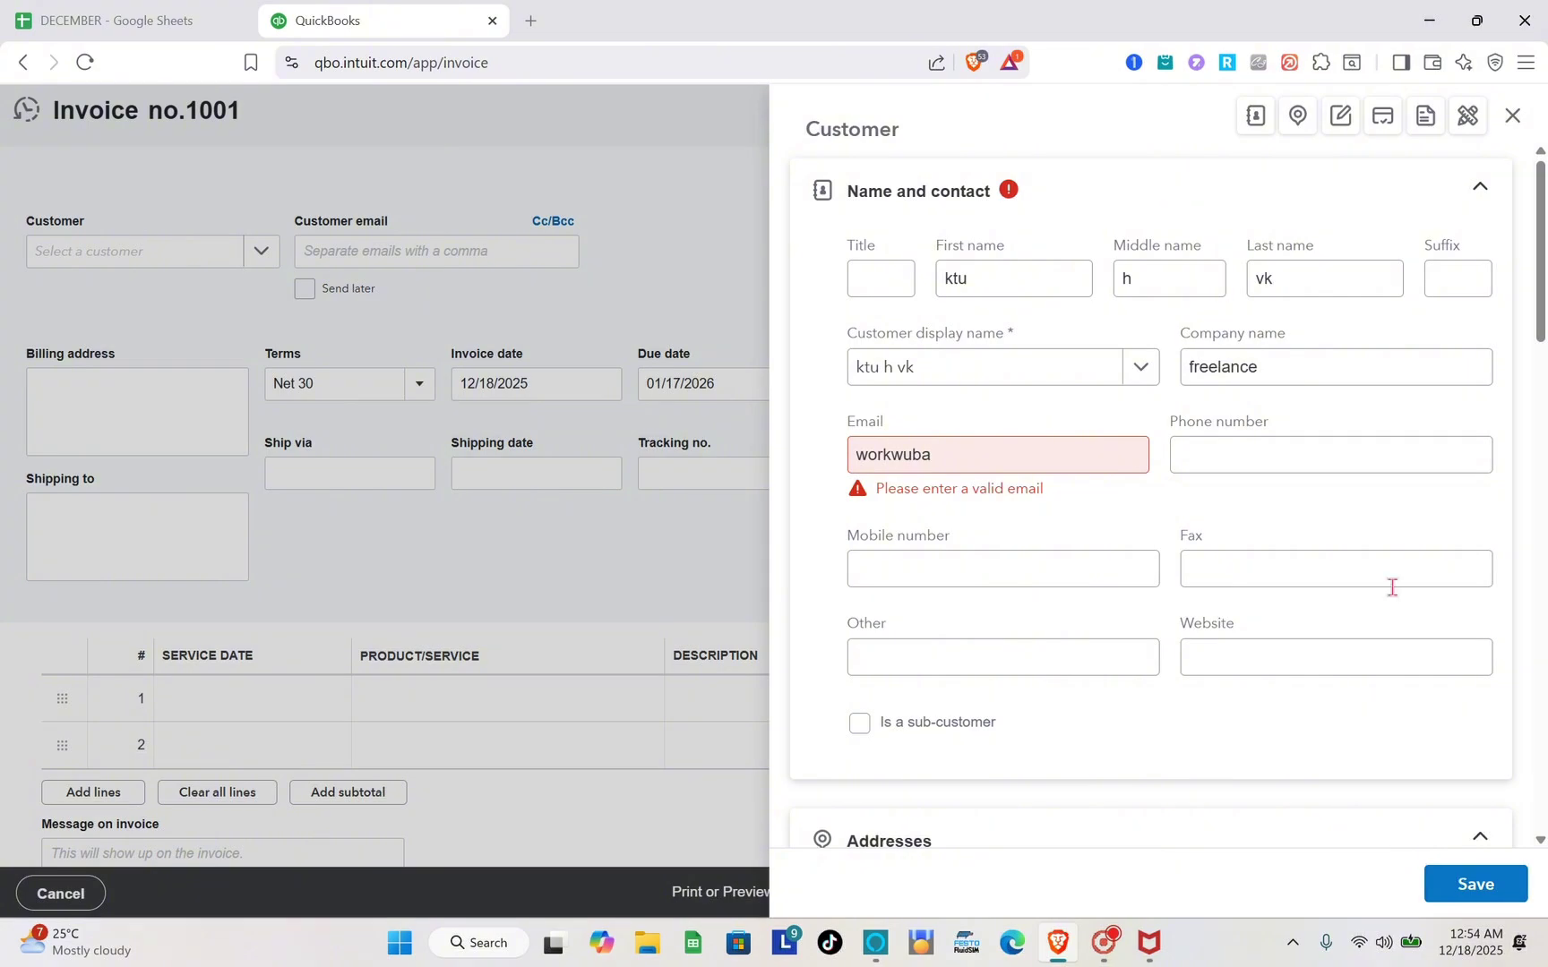
click(1478, 885)
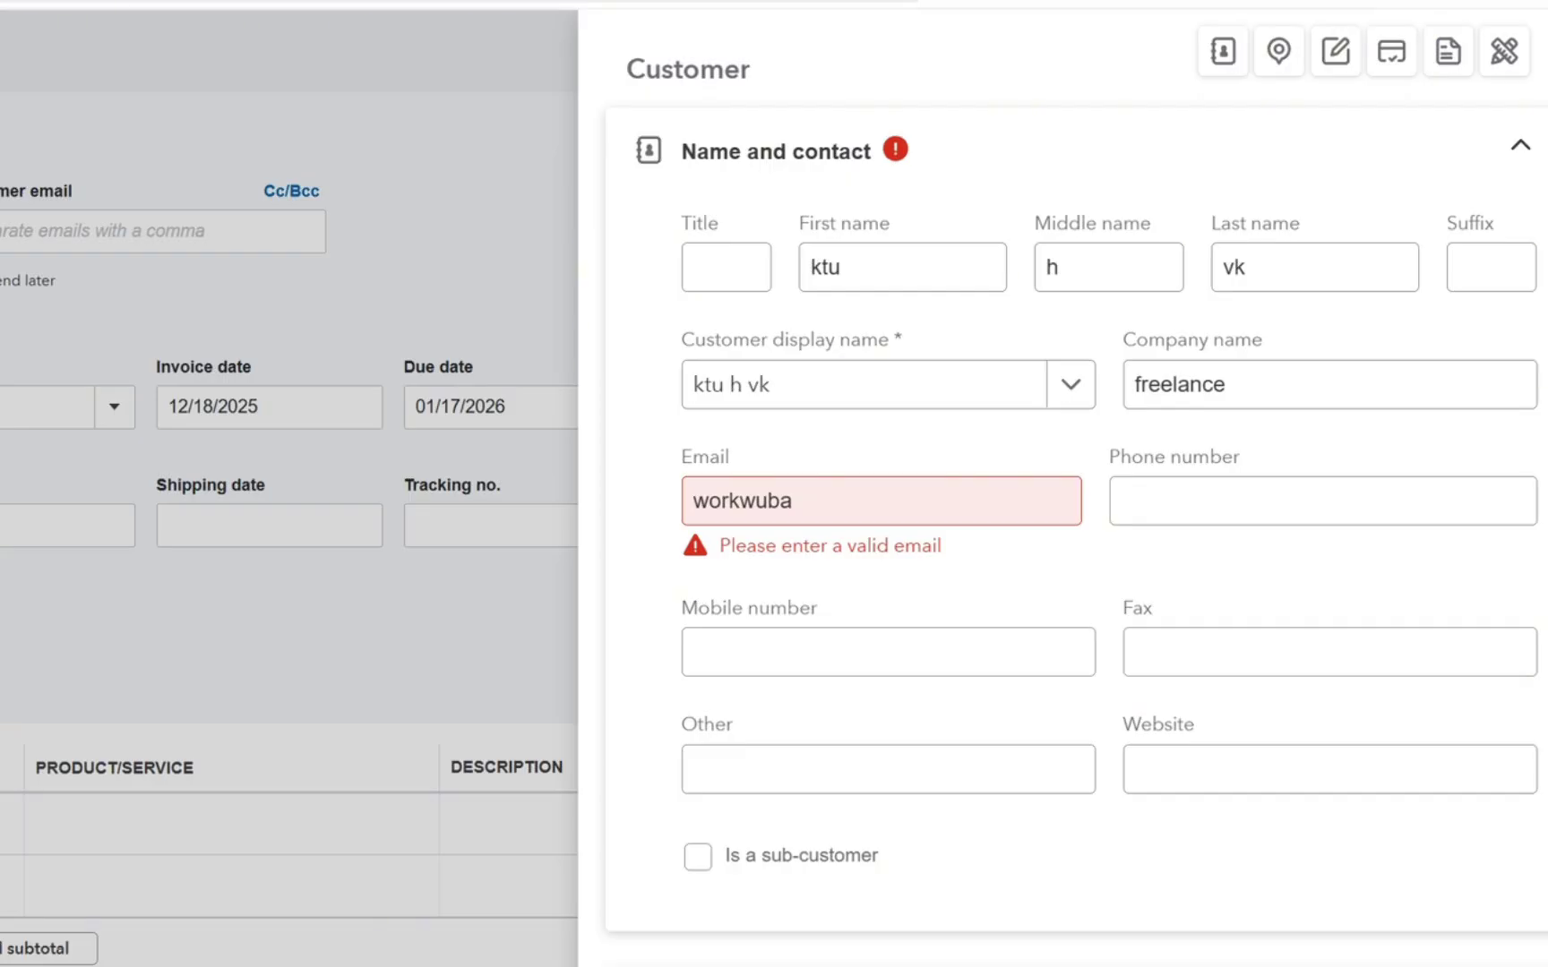
click(859, 501)
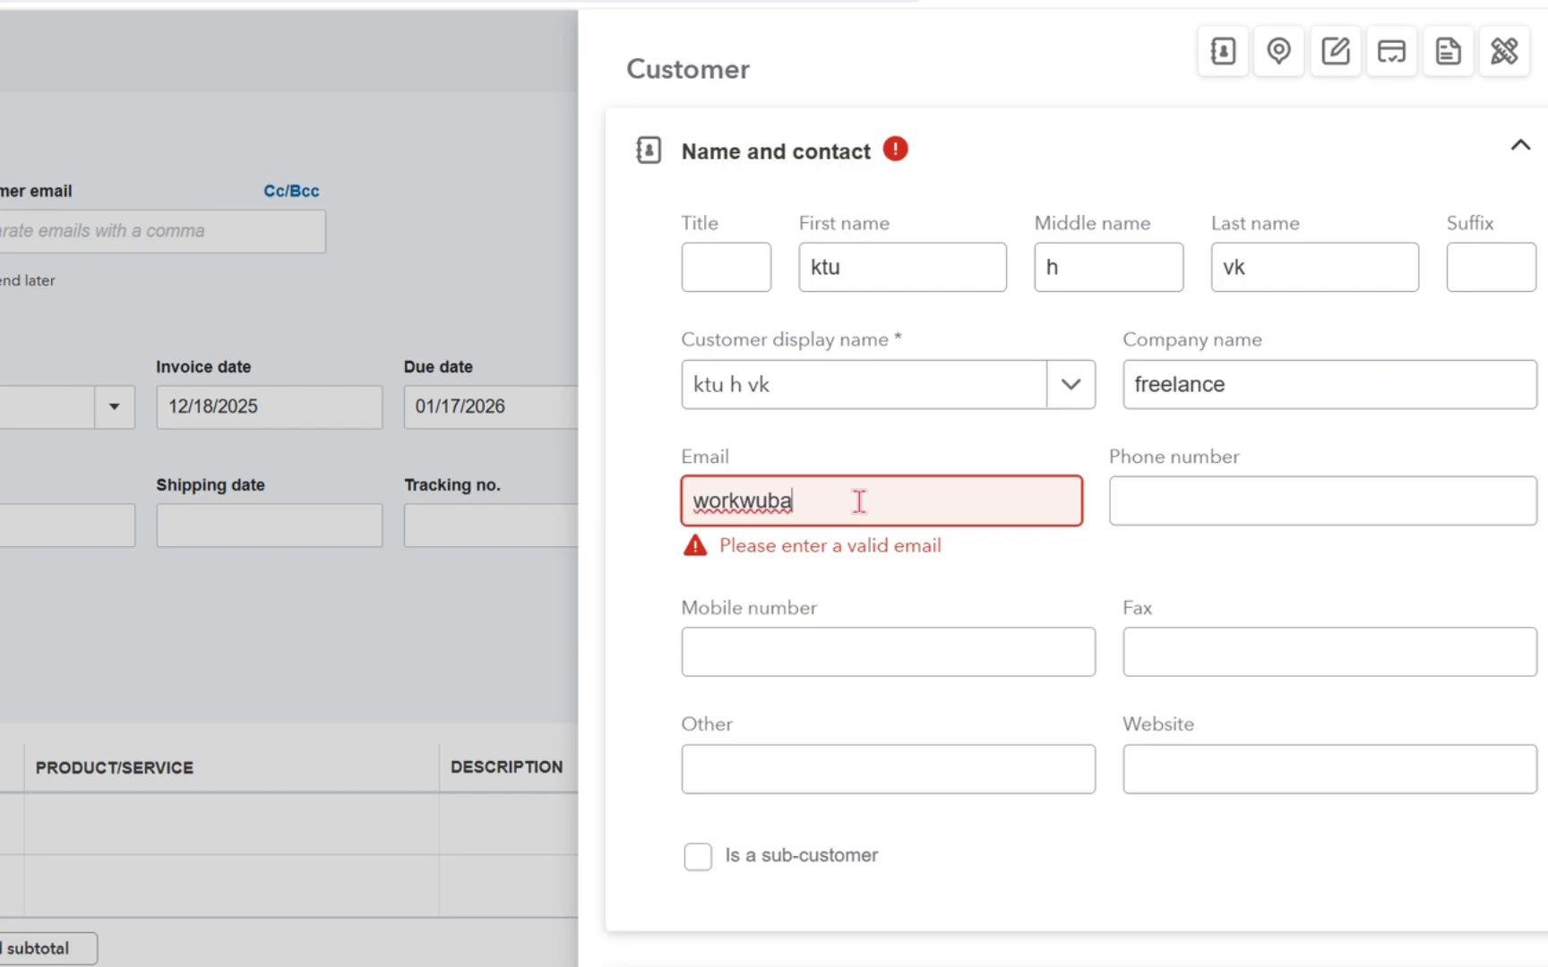
text(@)
text(gmail.com)
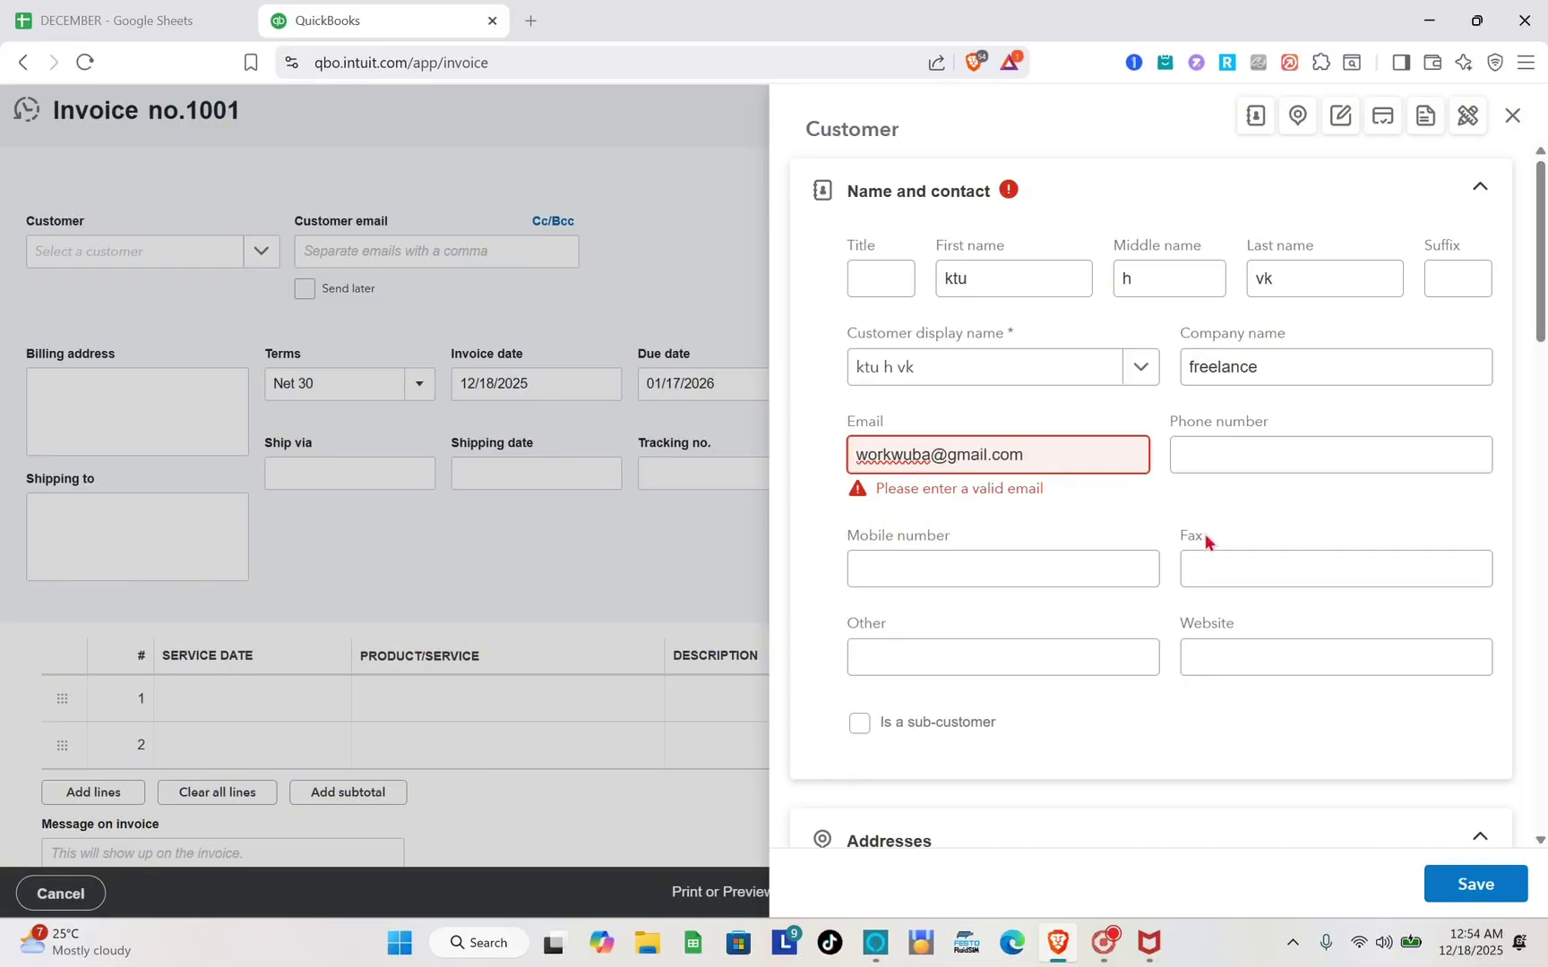
Save the customer onto invoice 1001, filling its addresses, Net 15 terms and 01/02/2026 due date.
click(1487, 887)
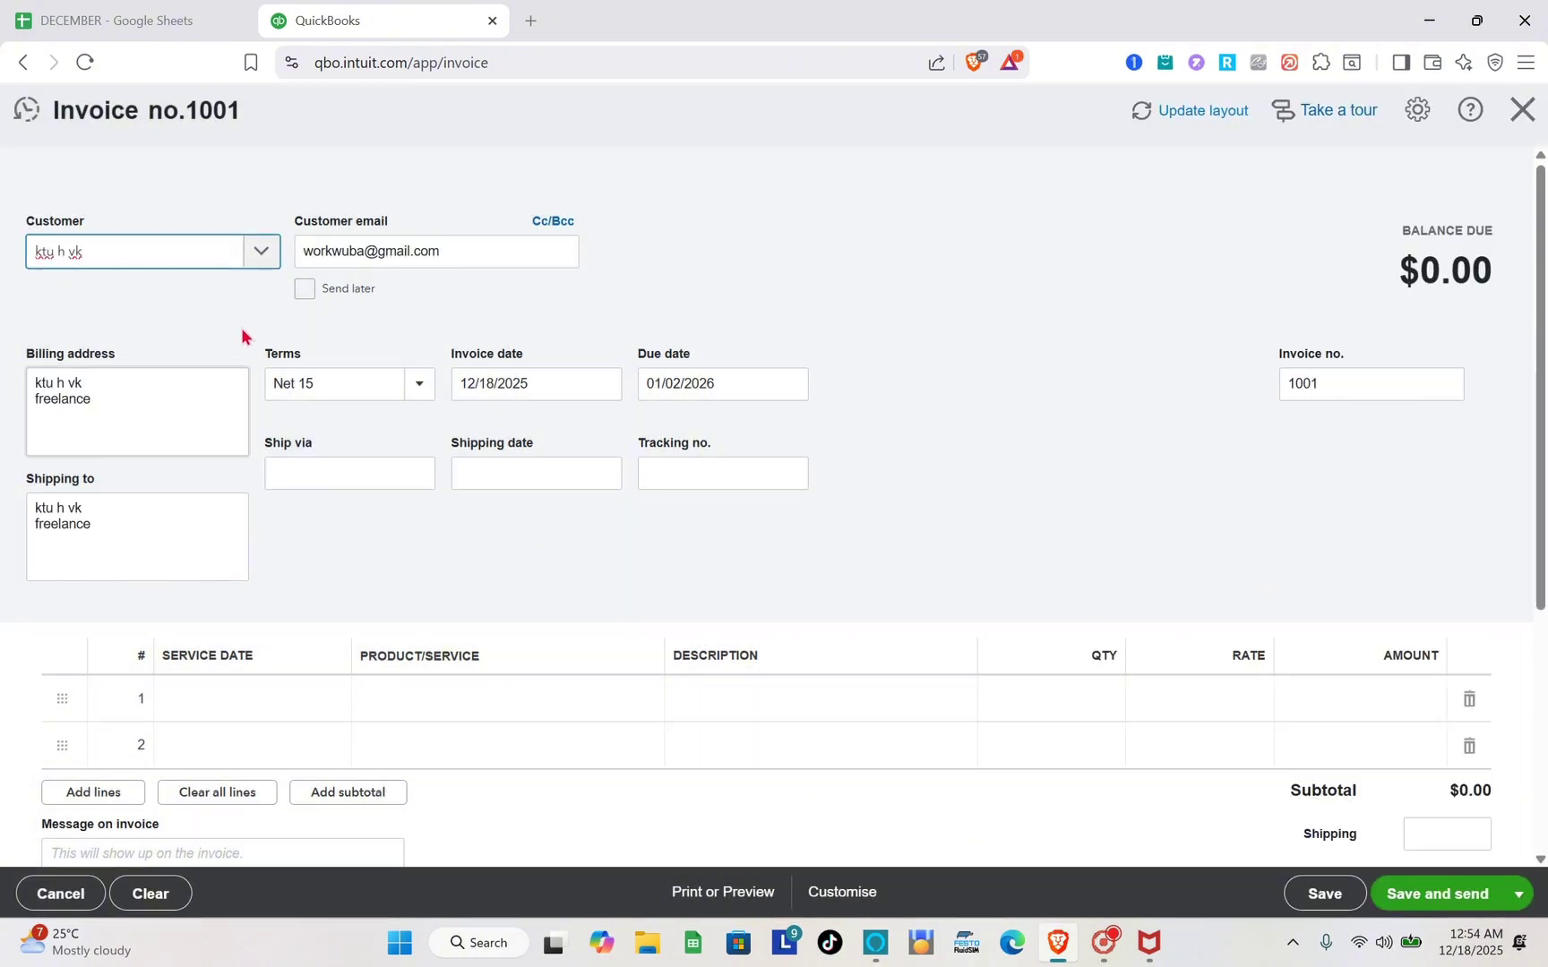
scroll(184, 445, down, 1)
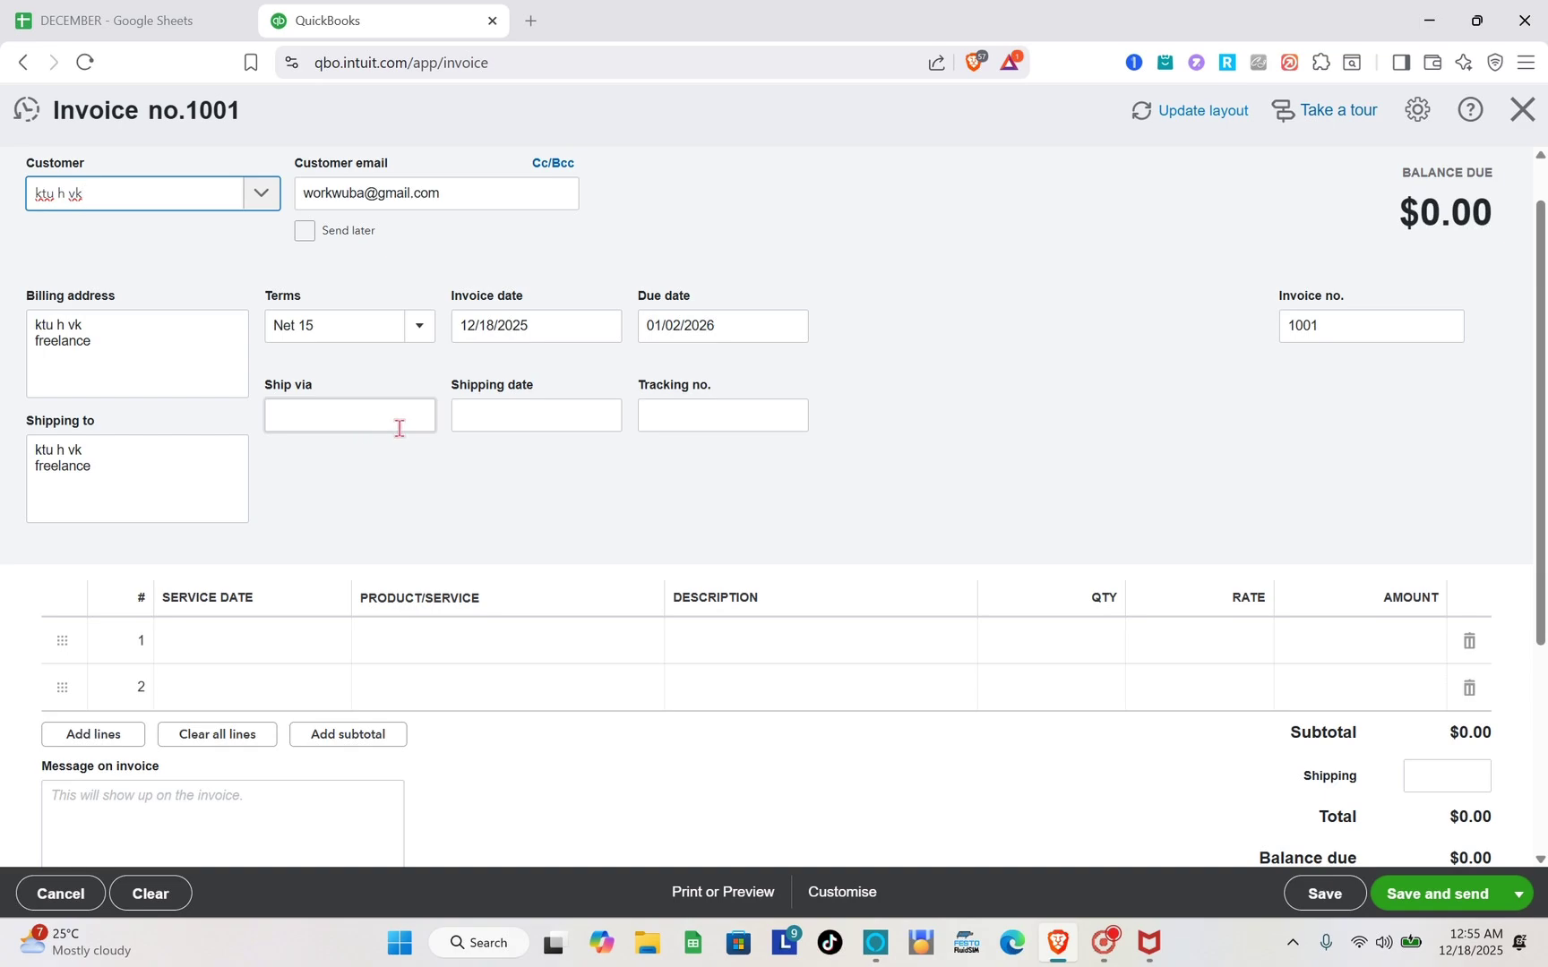
scroll(400, 428, down, 3)
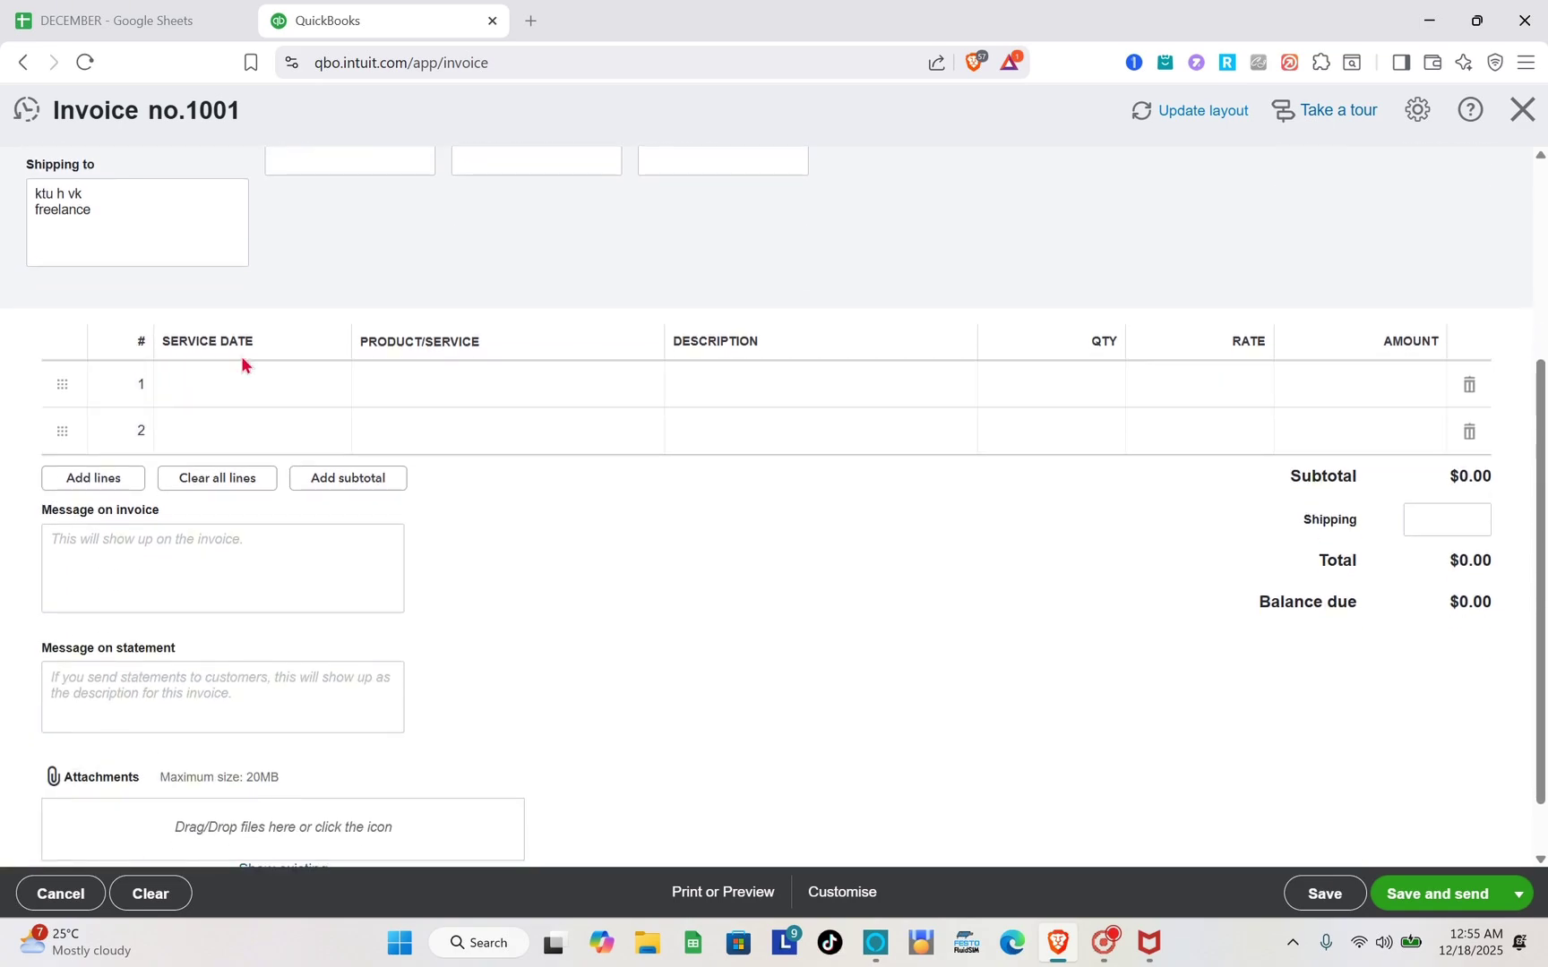
Put a Services item dated 12/10/2025 on the first invoice line.
click(233, 392)
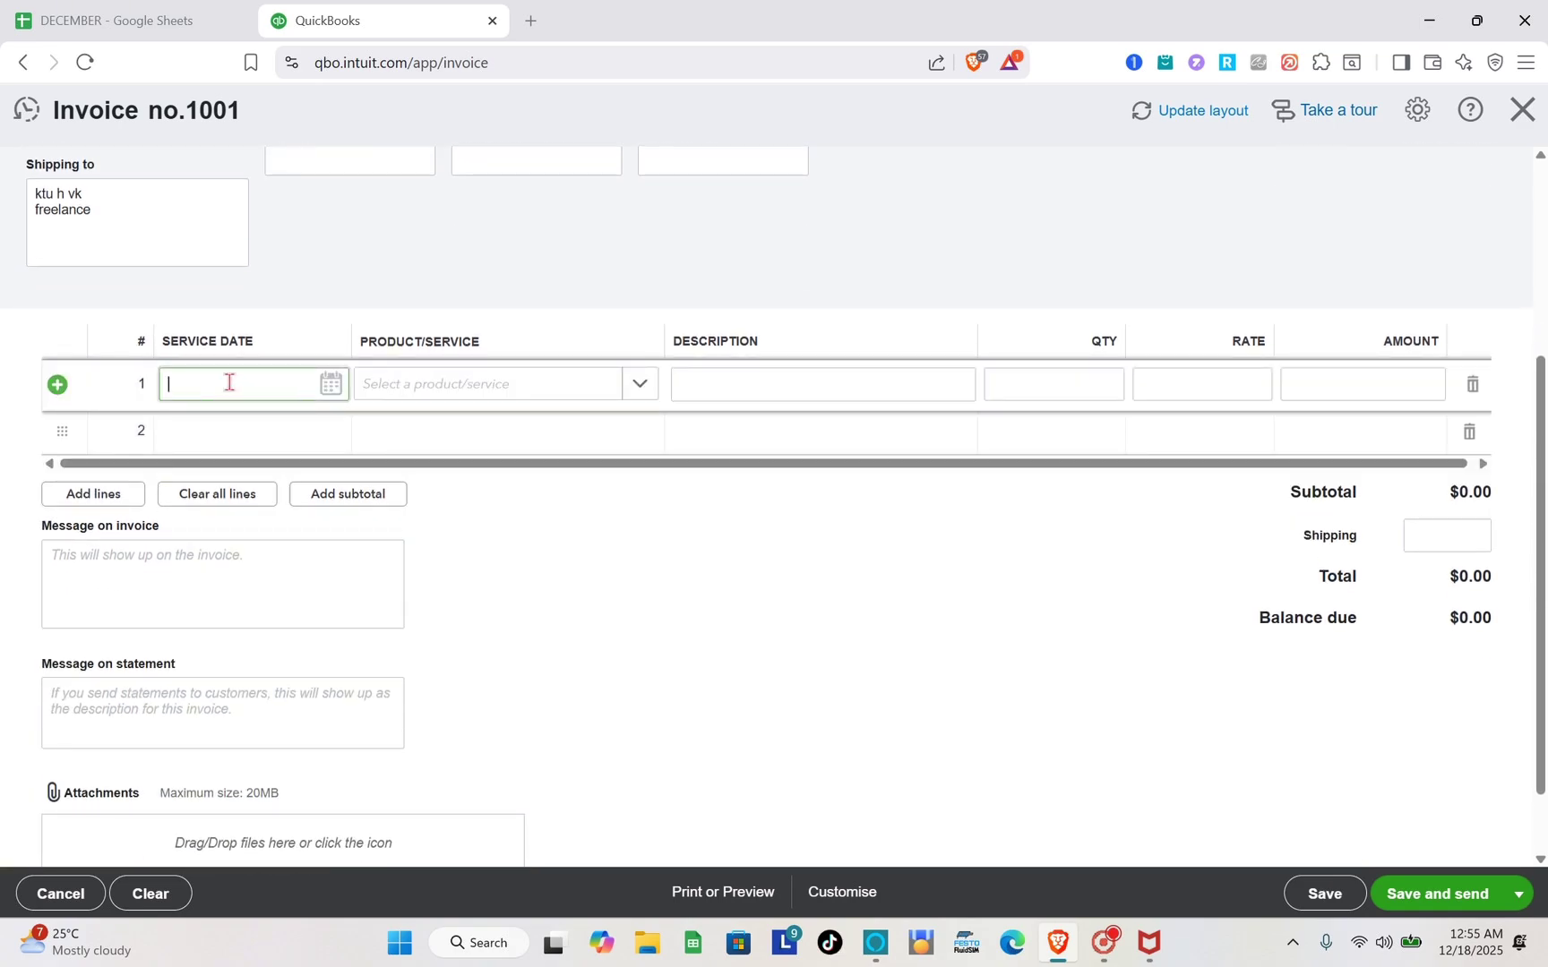
click(330, 385)
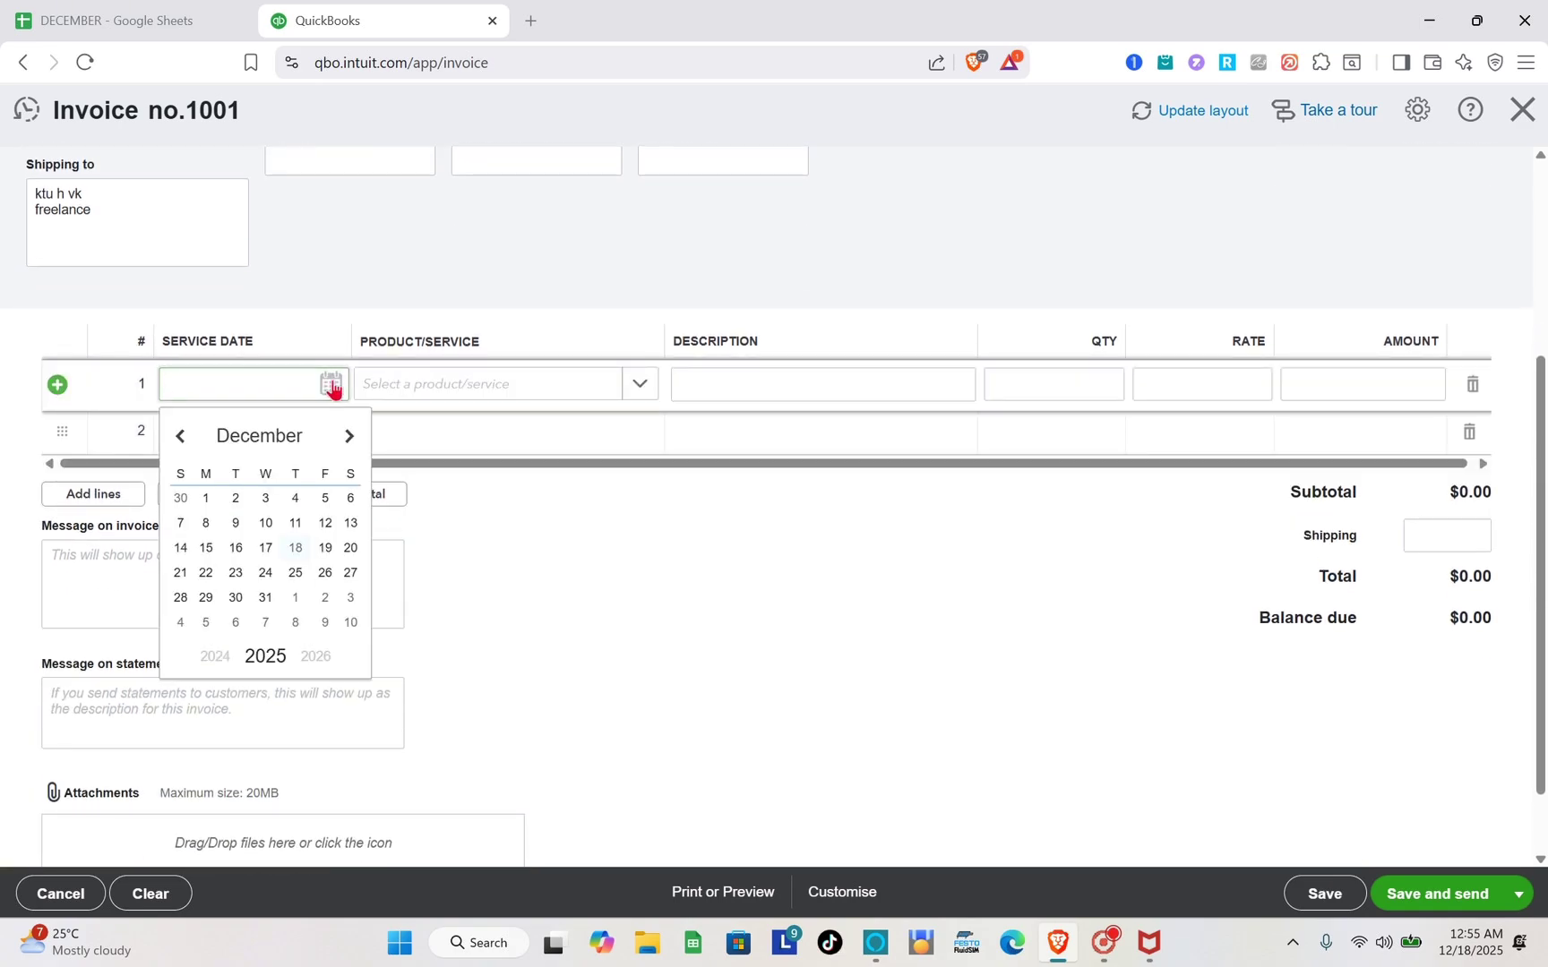
click(271, 529)
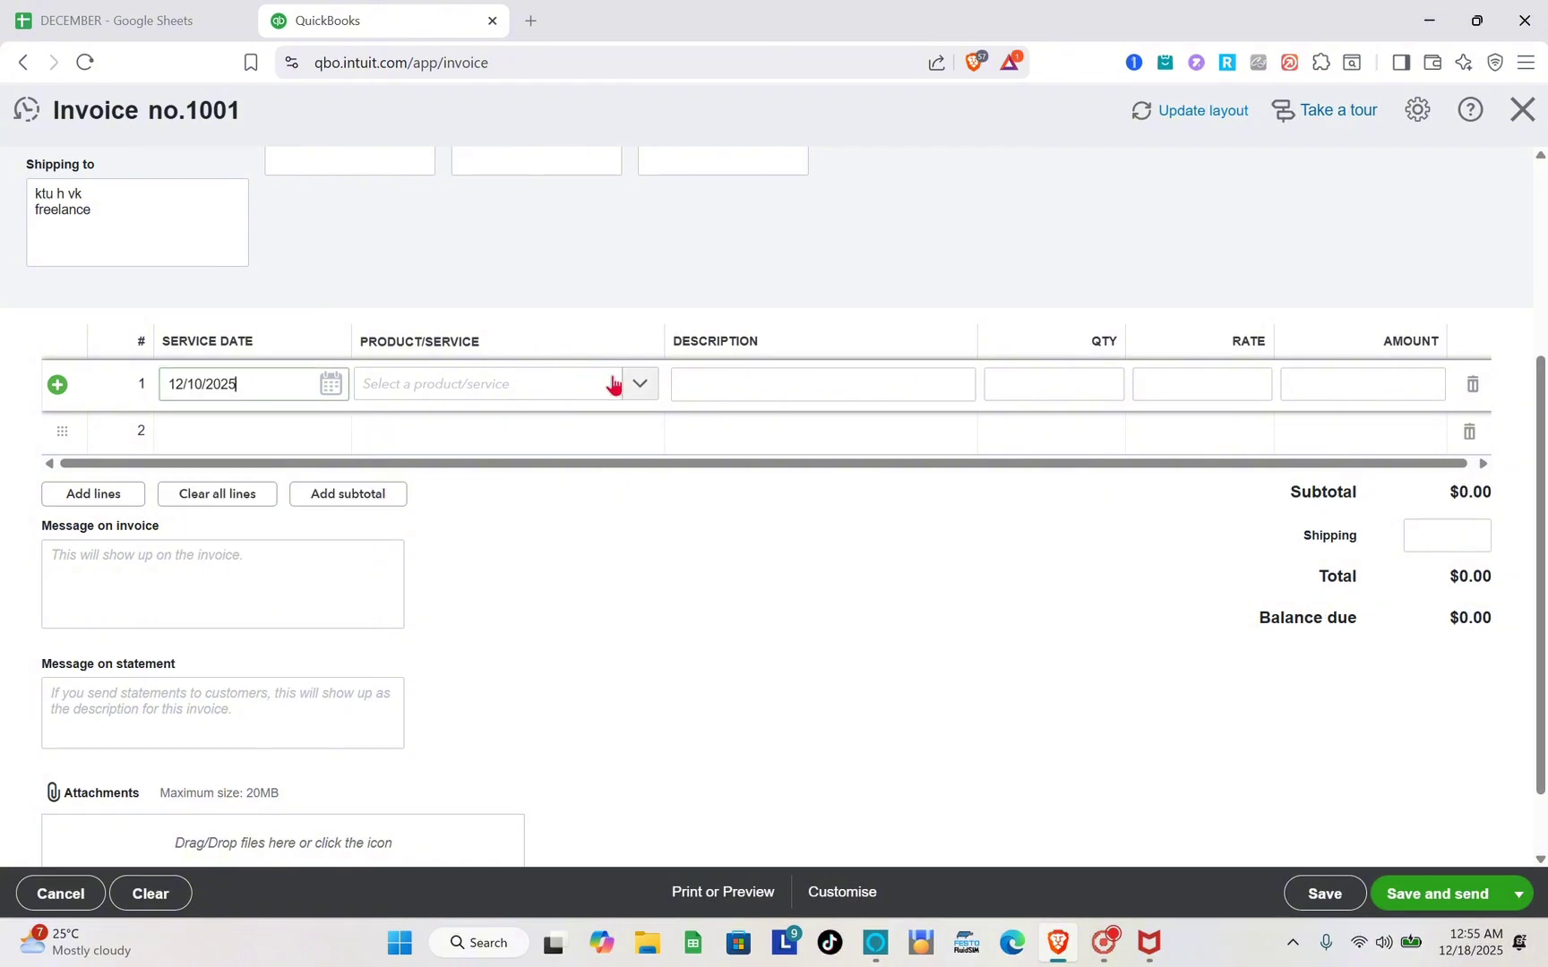
click(646, 387)
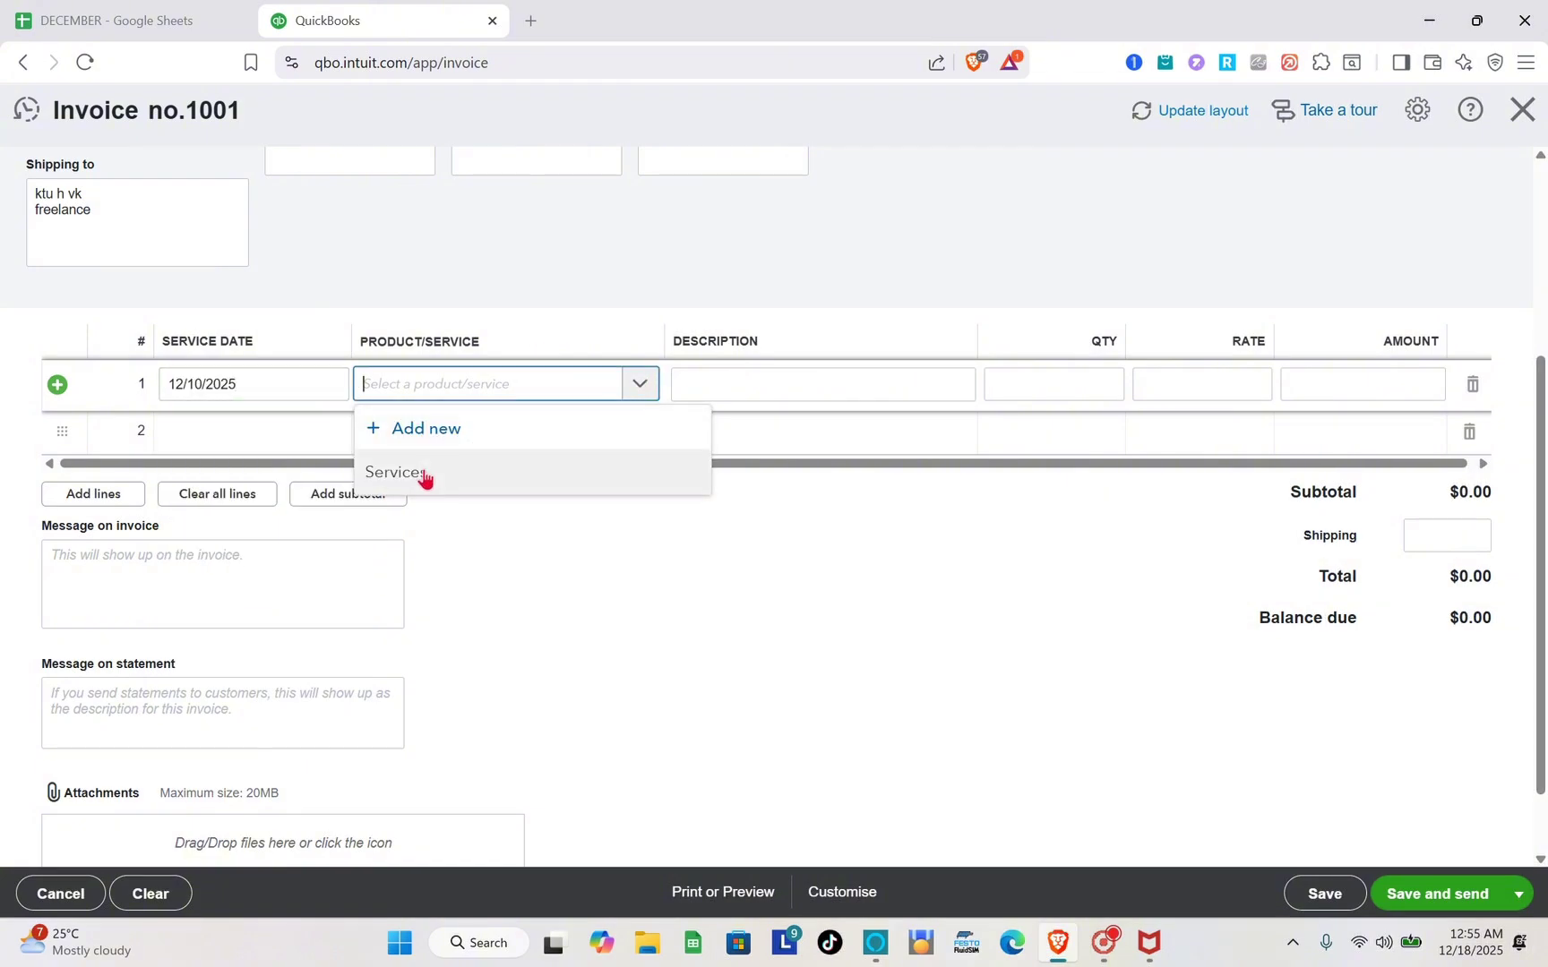
click(424, 470)
Enter a rate of 500 so the line and balance due total $500.00.
click(839, 393)
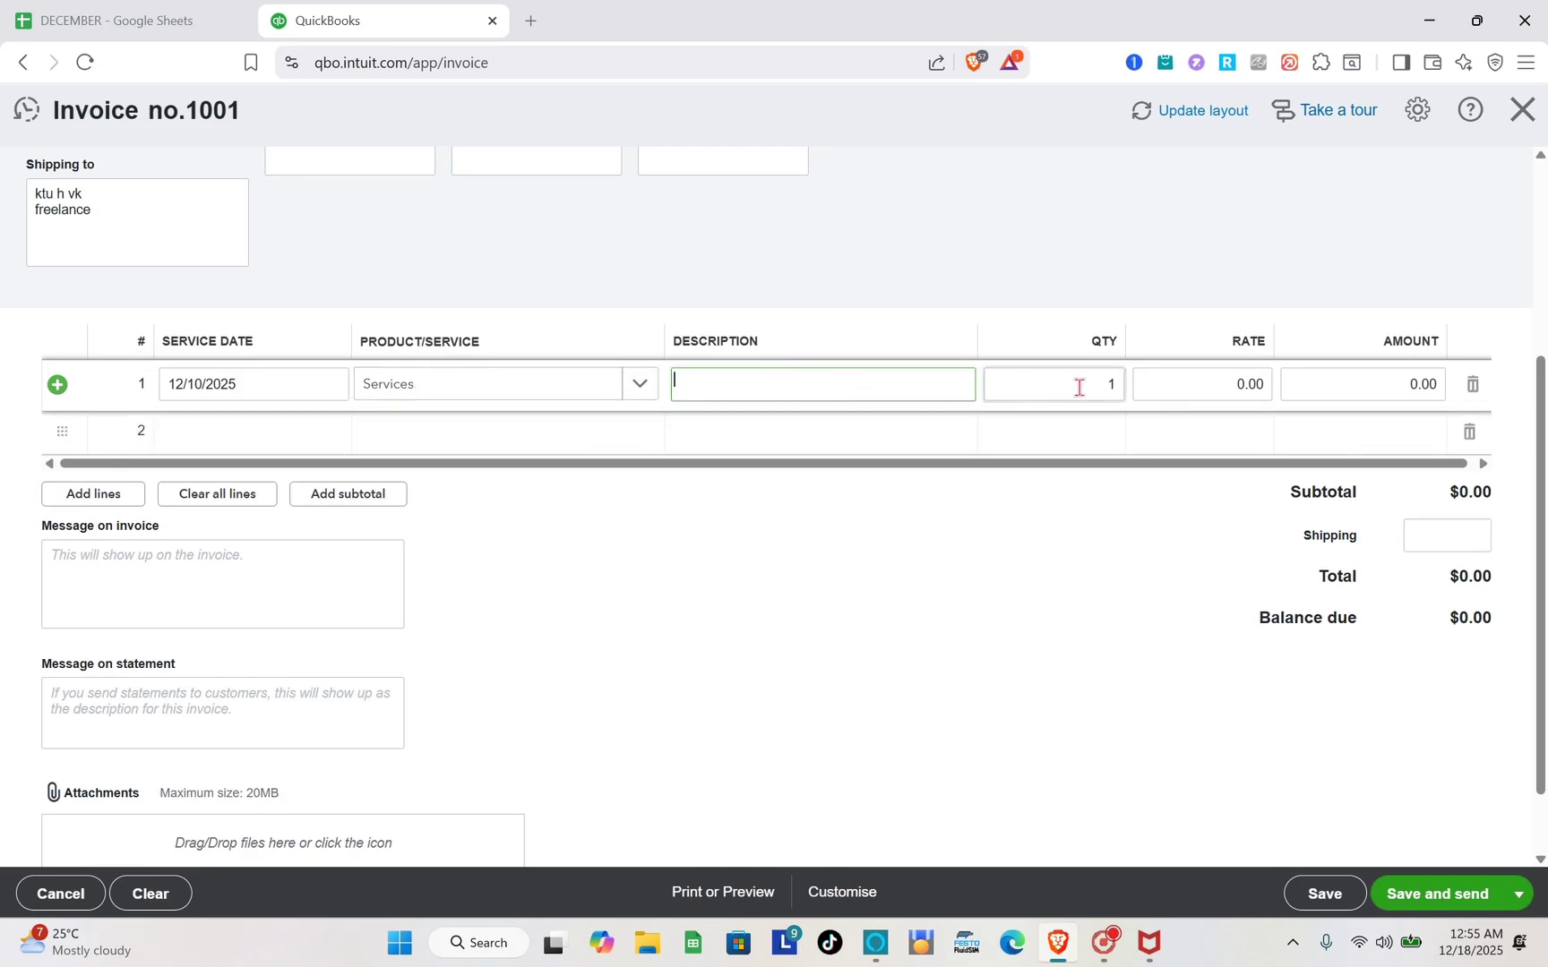
click(1228, 384)
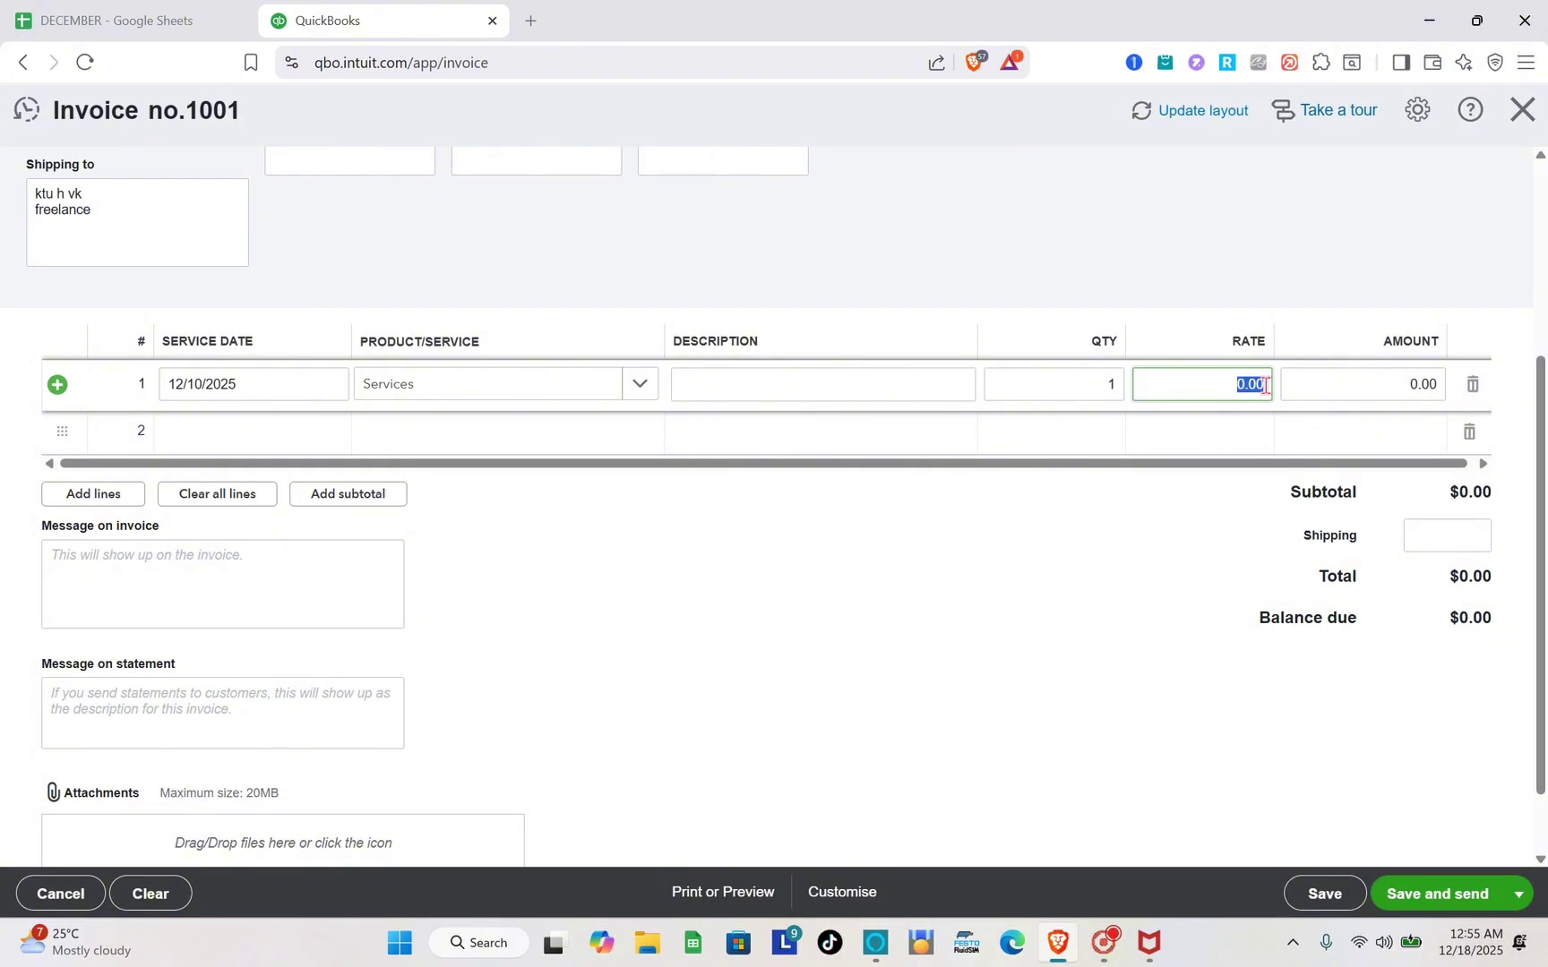
text(50)
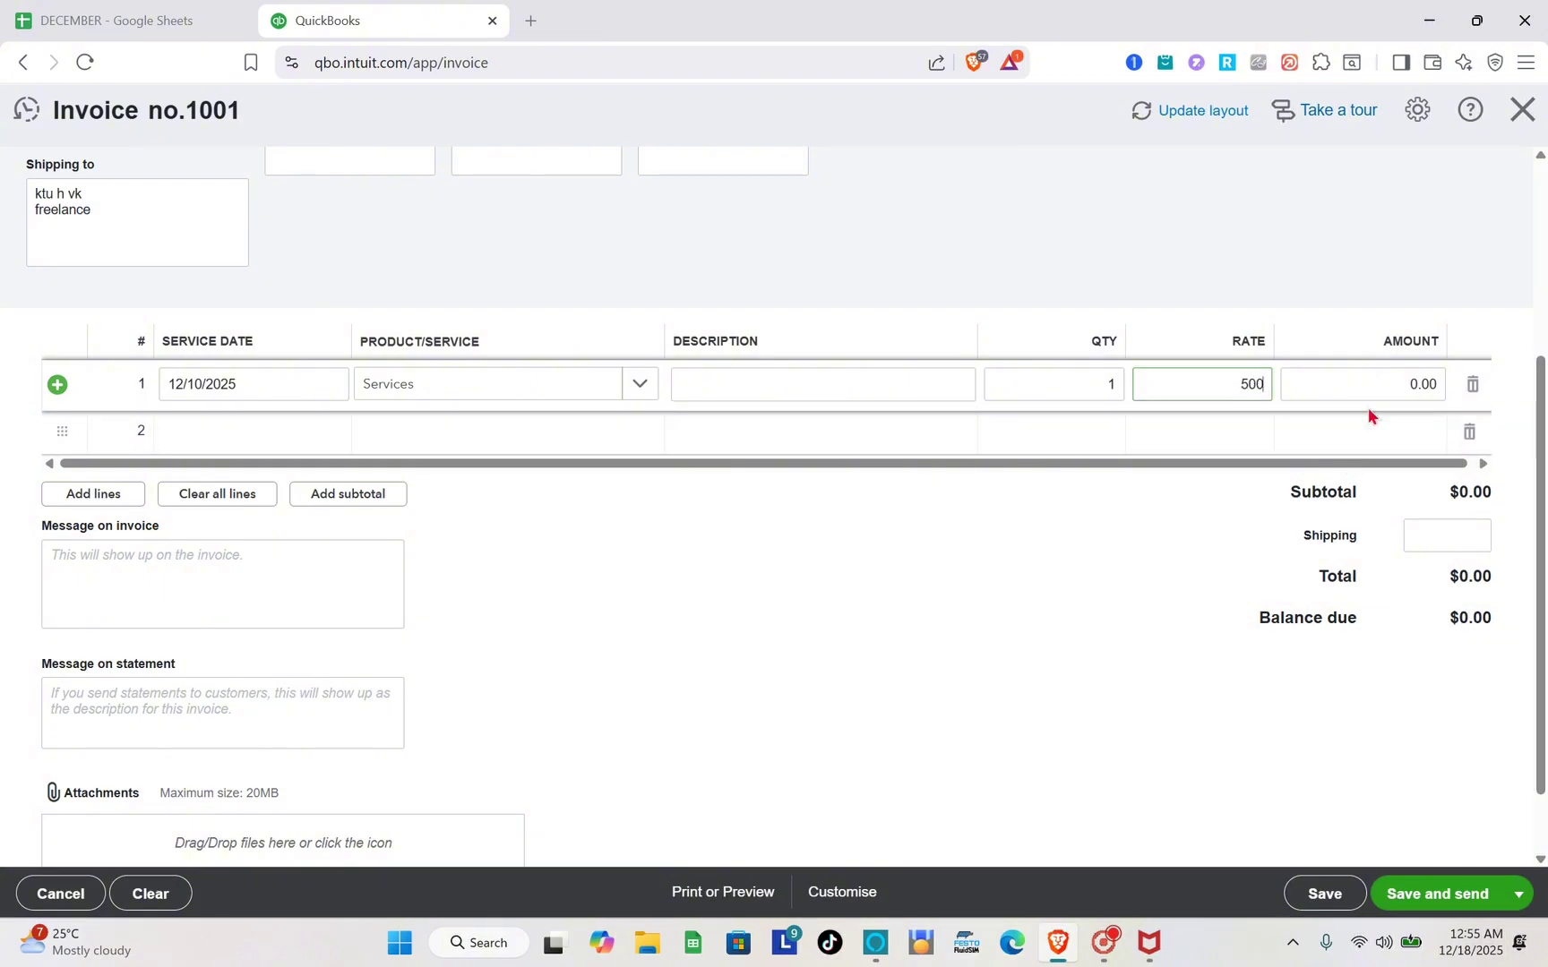
click(1382, 392)
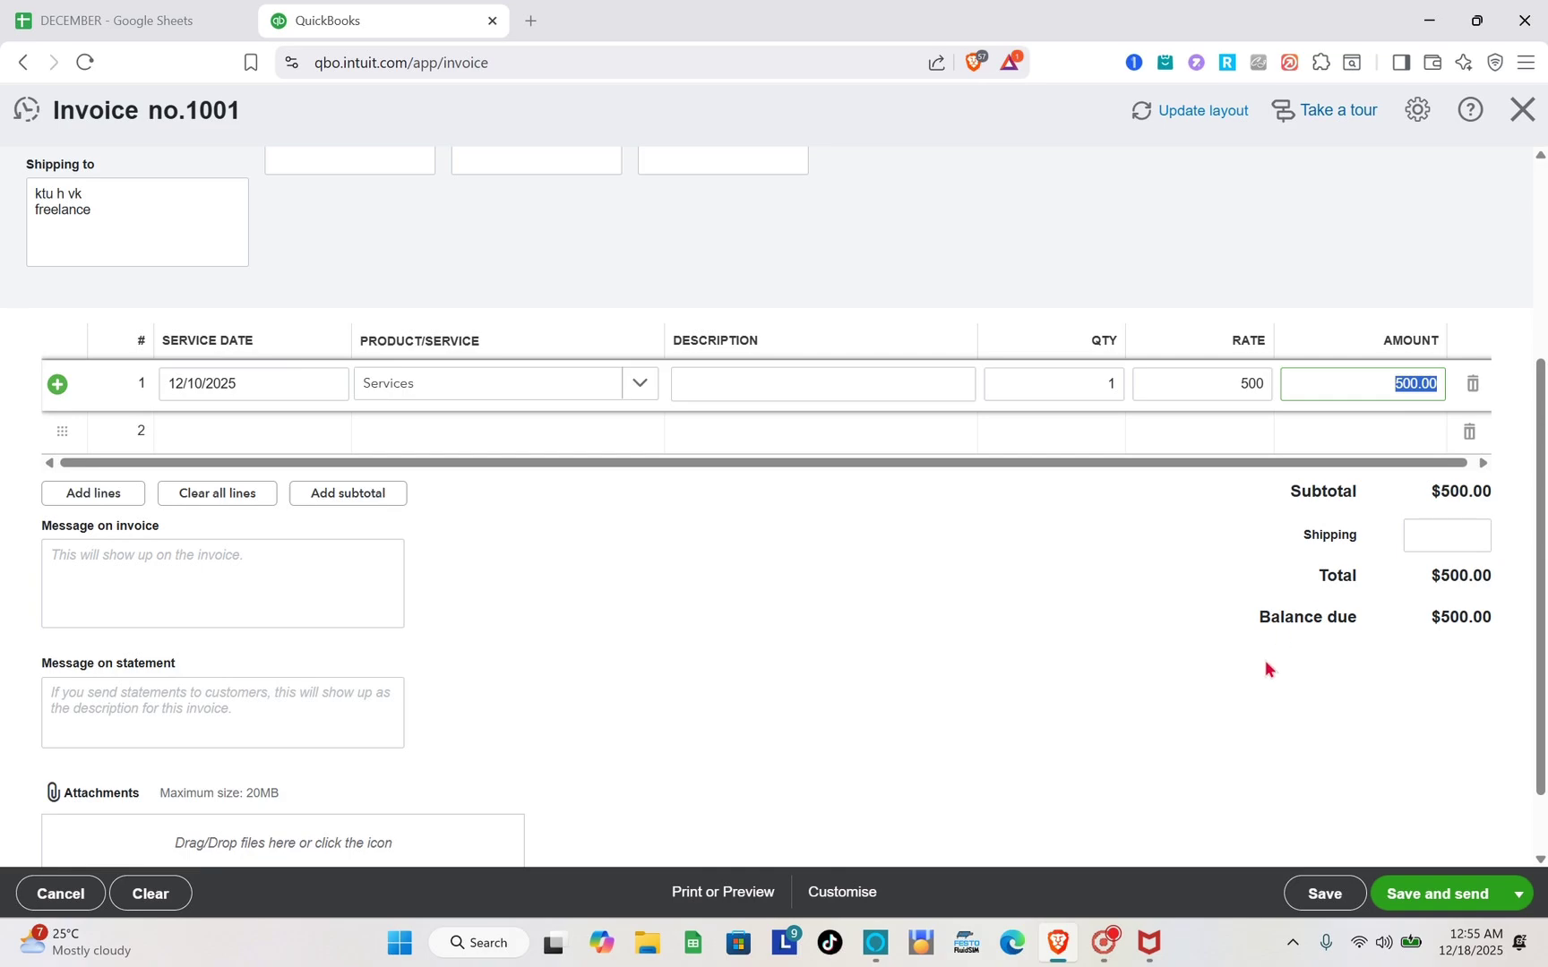
scroll(1266, 667, down, 1)
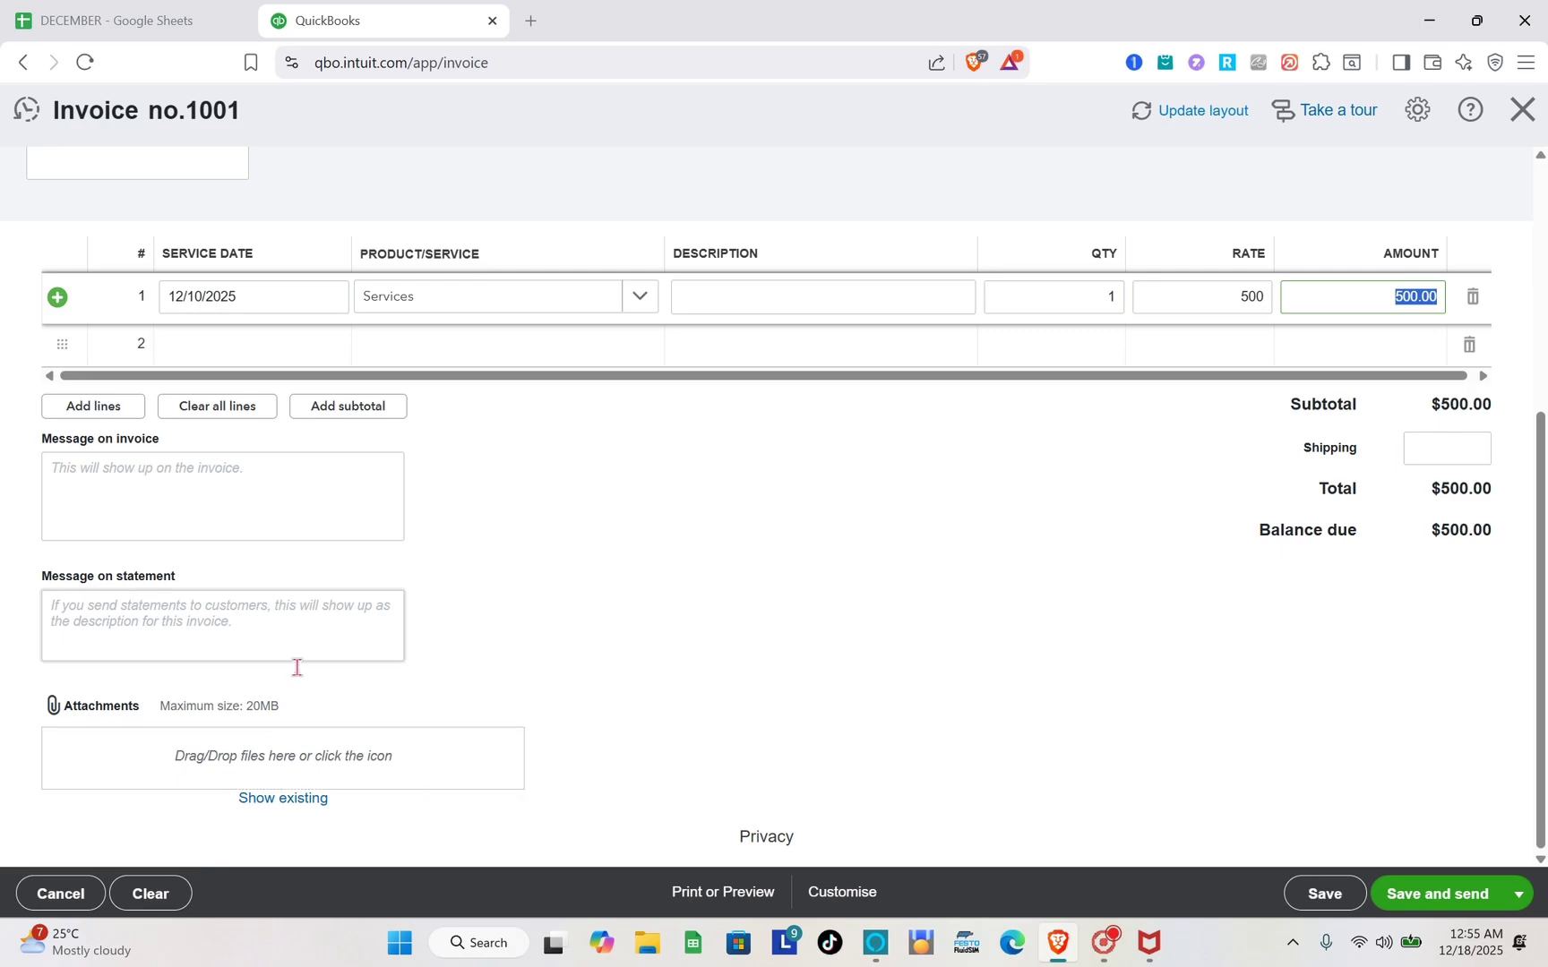
scroll(1059, 571, up, 2)
scroll(1059, 572, down, 3)
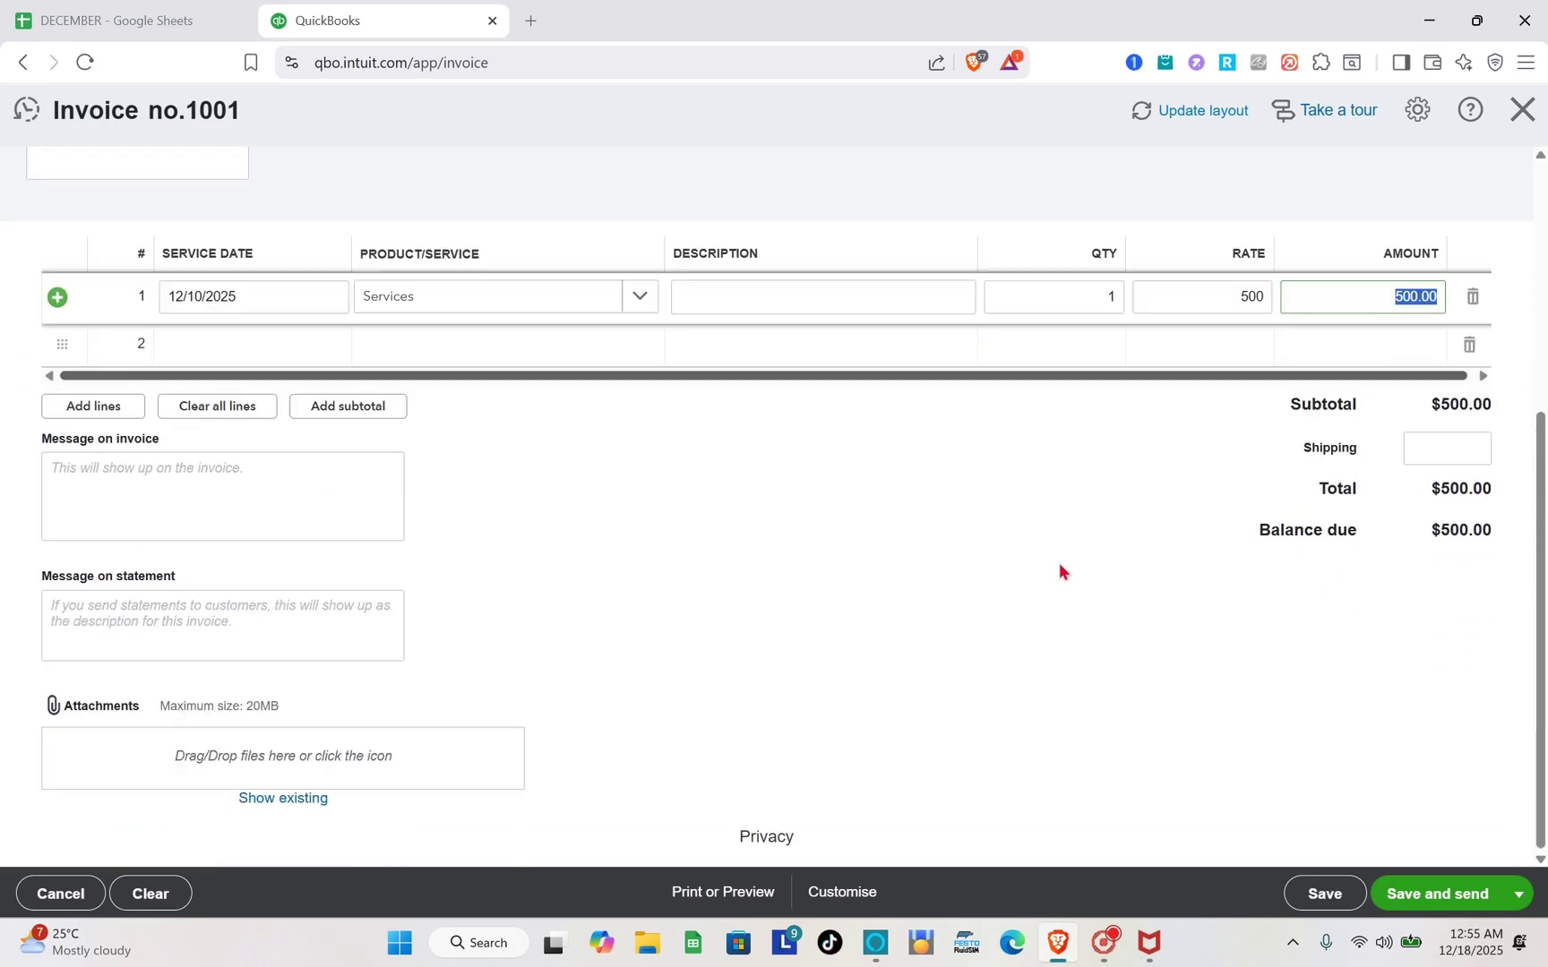
Save and send invoice 1001, reviewing the e-mail preview of $500.00 due 01/02/2026.
click(1508, 899)
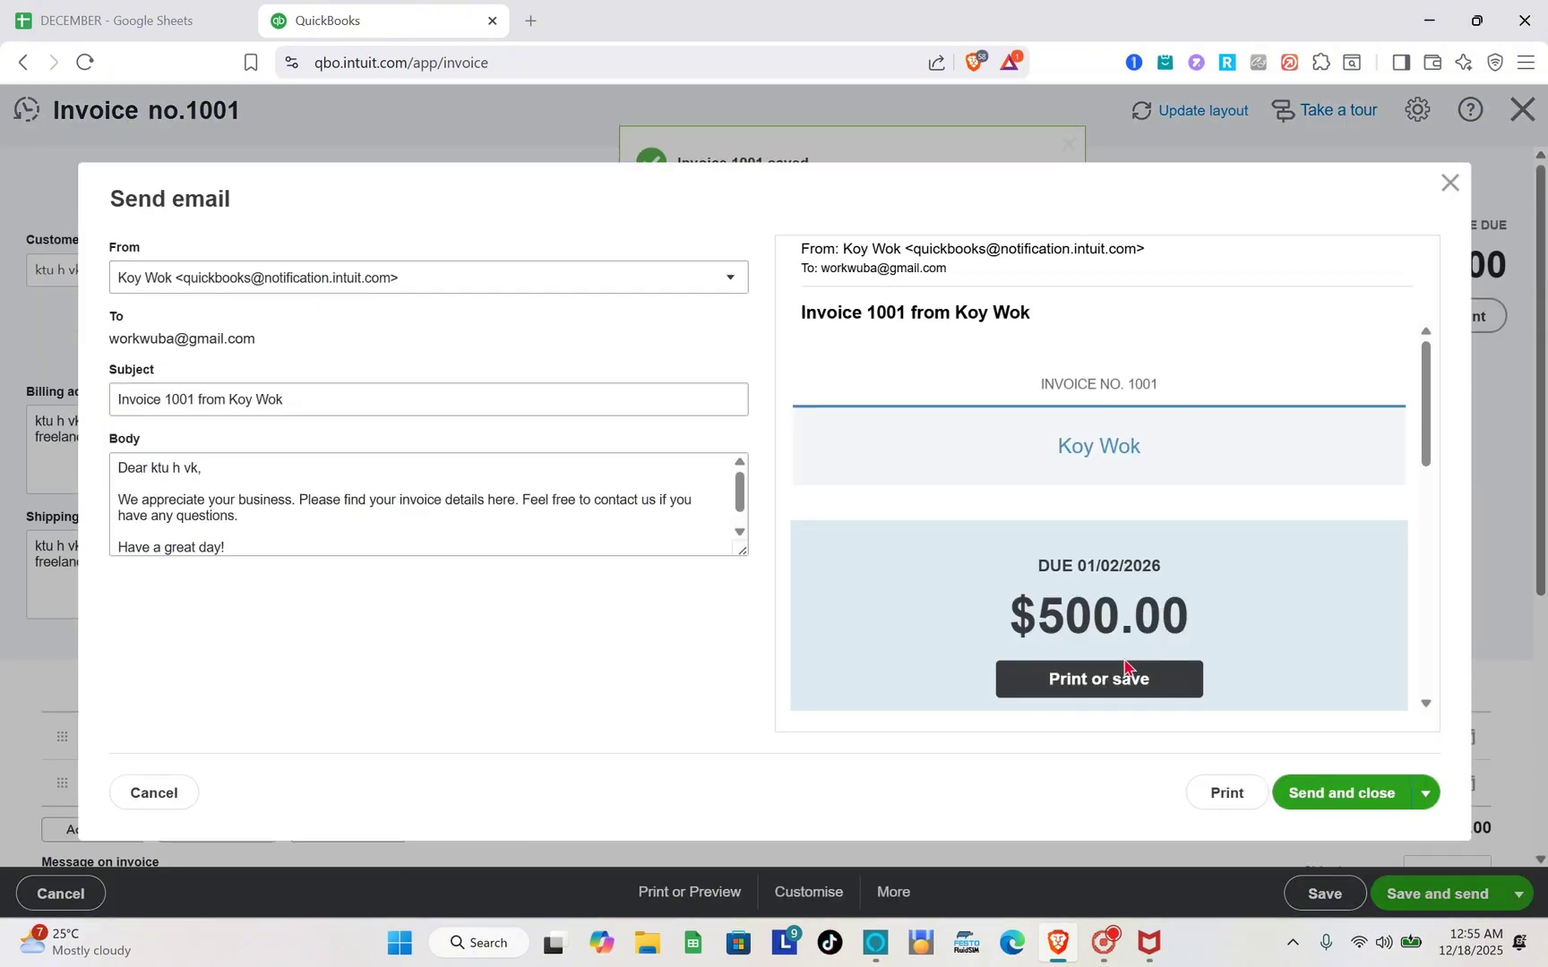
scroll(1010, 686, down, 10)
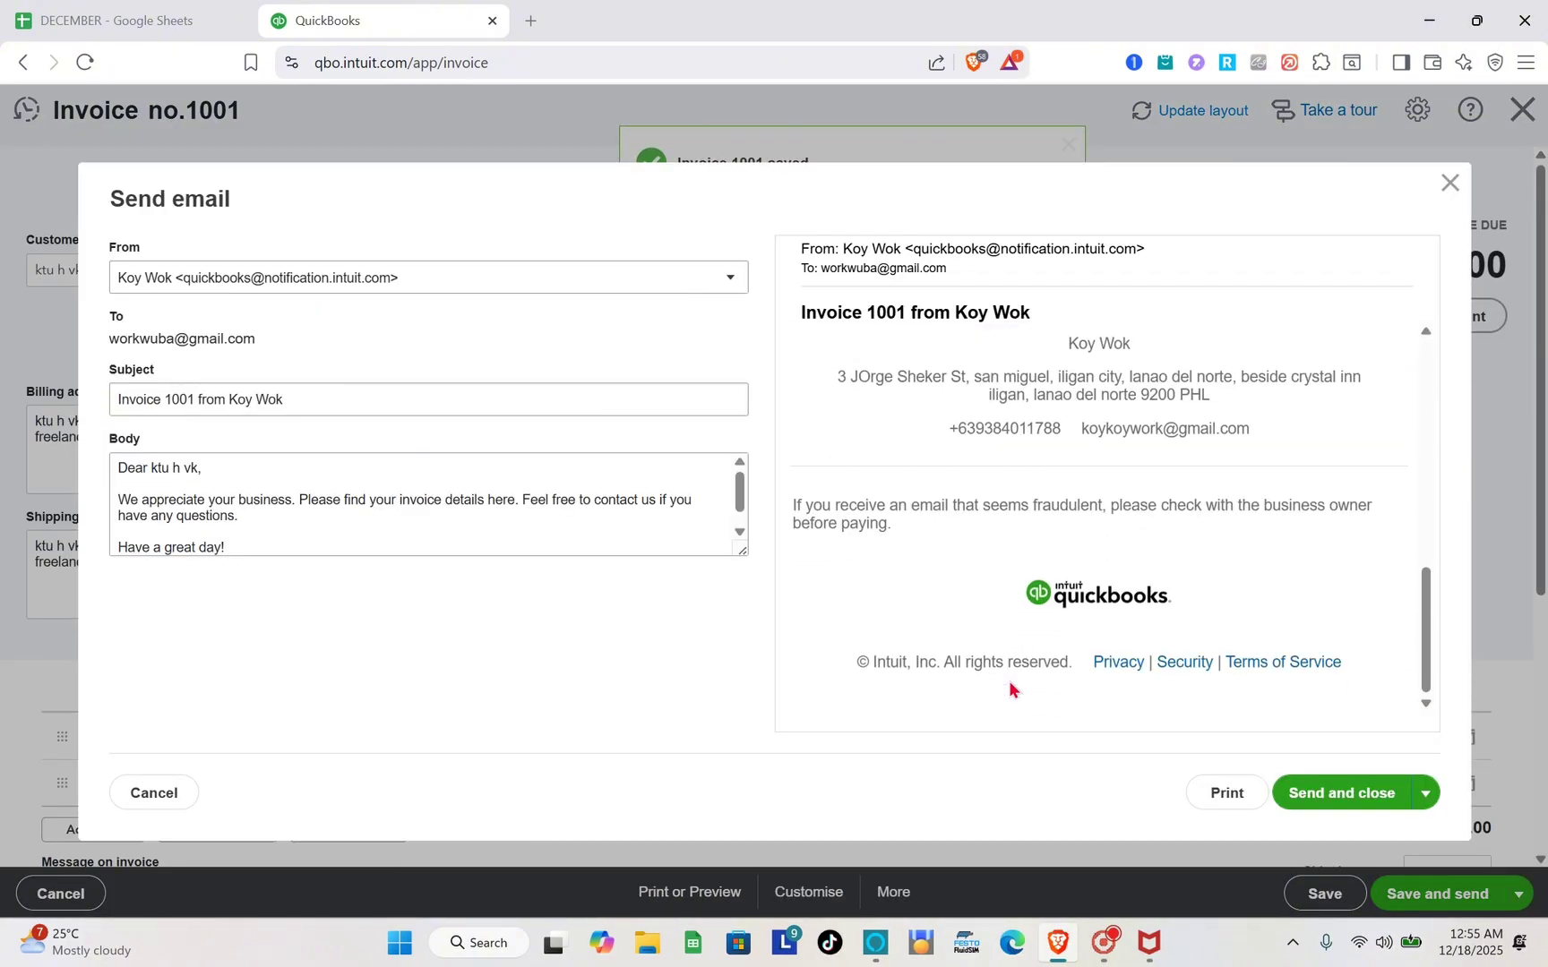
scroll(1003, 686, up, 7)
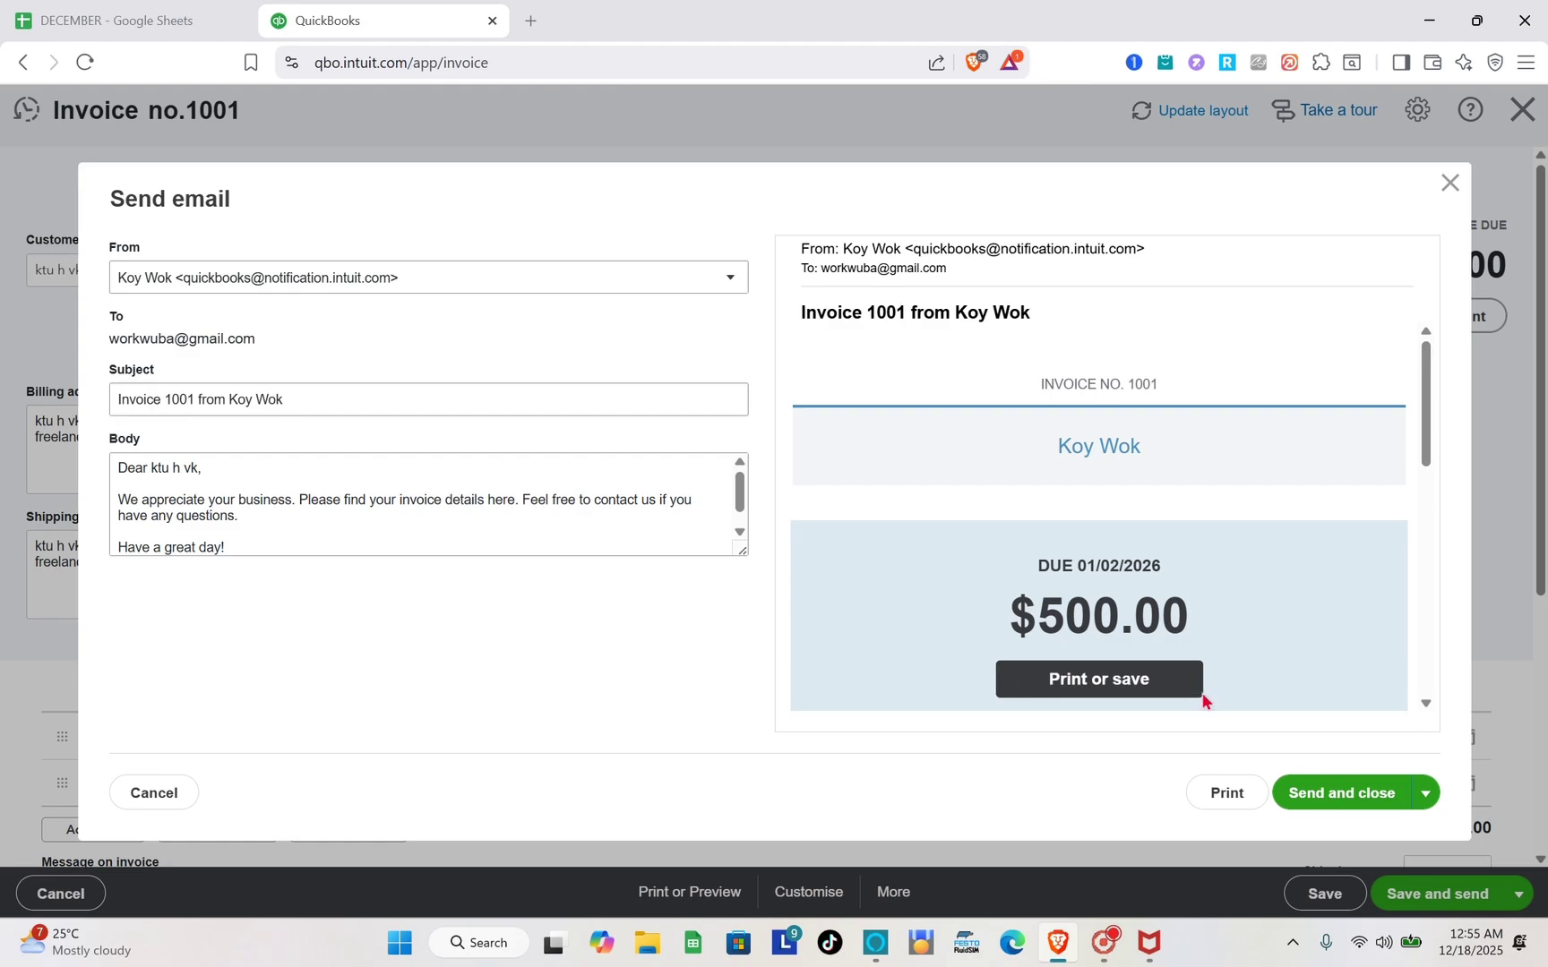